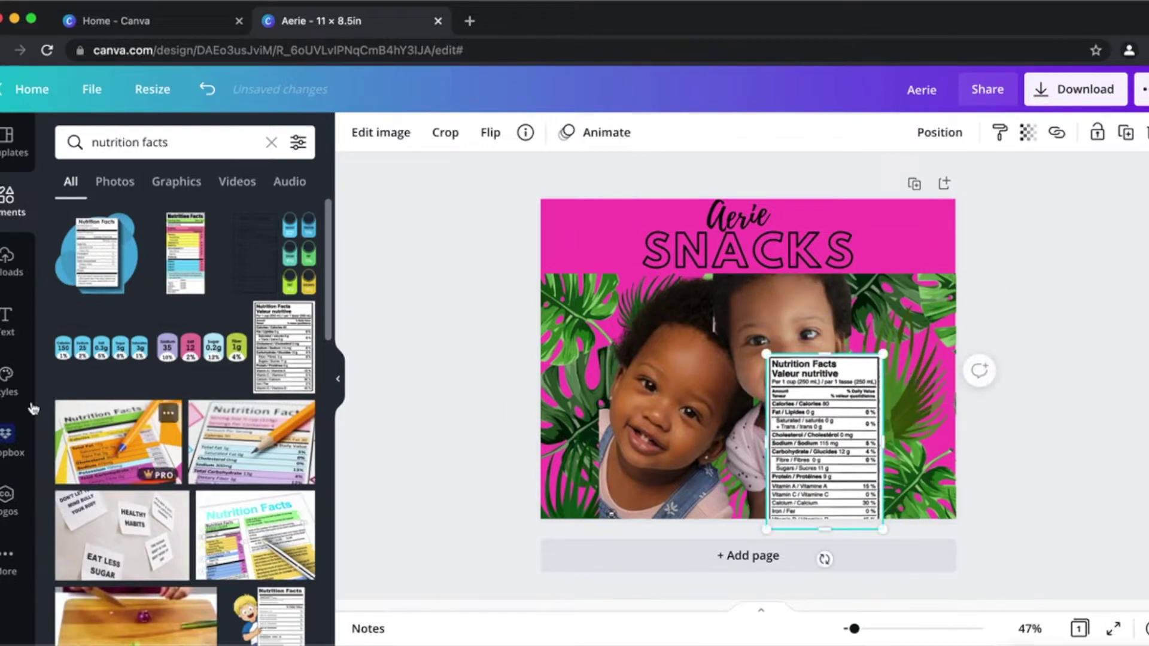
Shrink the nutrition facts label and place it beside the baby photos, just below the header's right end.
scroll(123, 408, "down", 10)
scroll(124, 408, "down", 8)
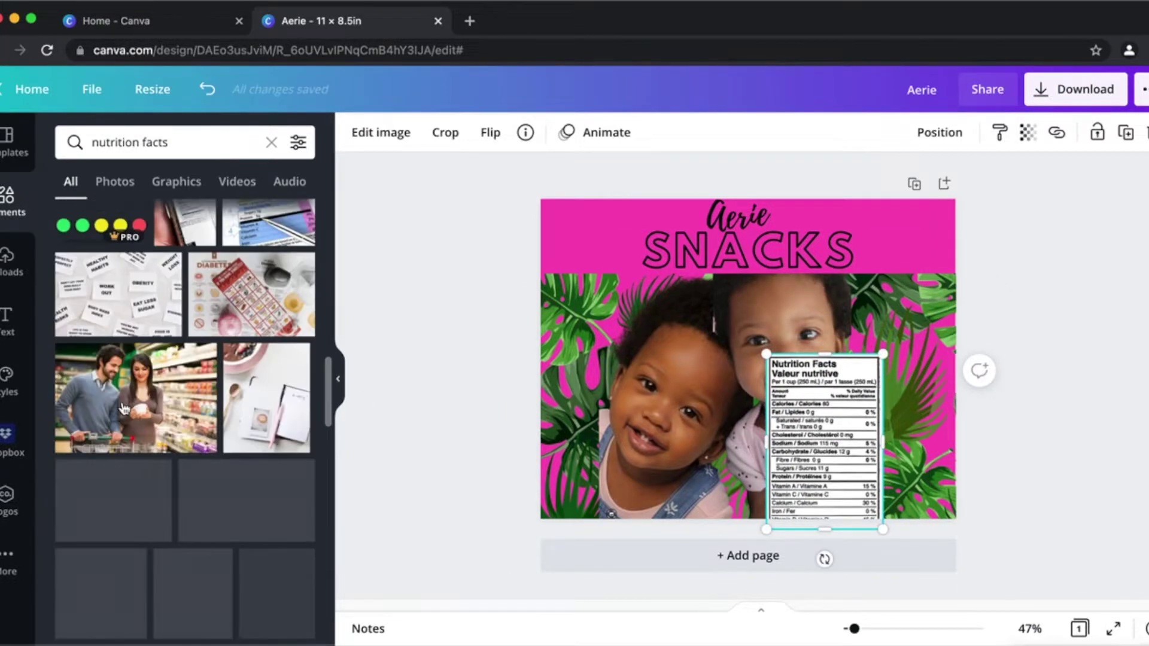
scroll(127, 408, "down", 12)
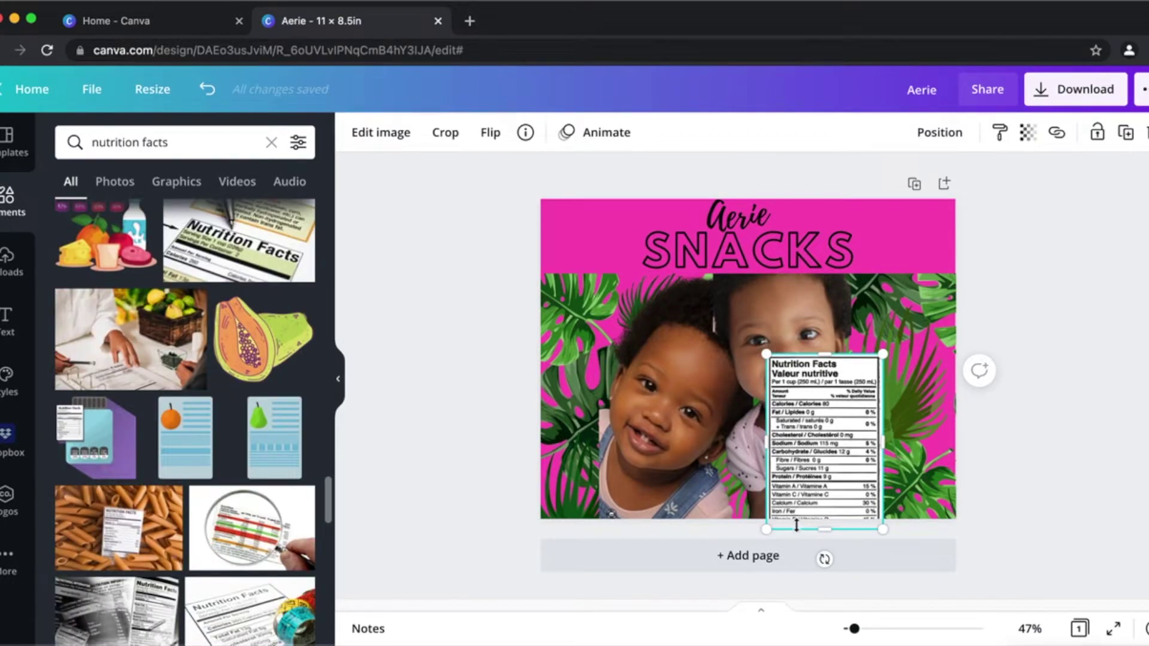
left_click_drag(818, 506, 878, 448)
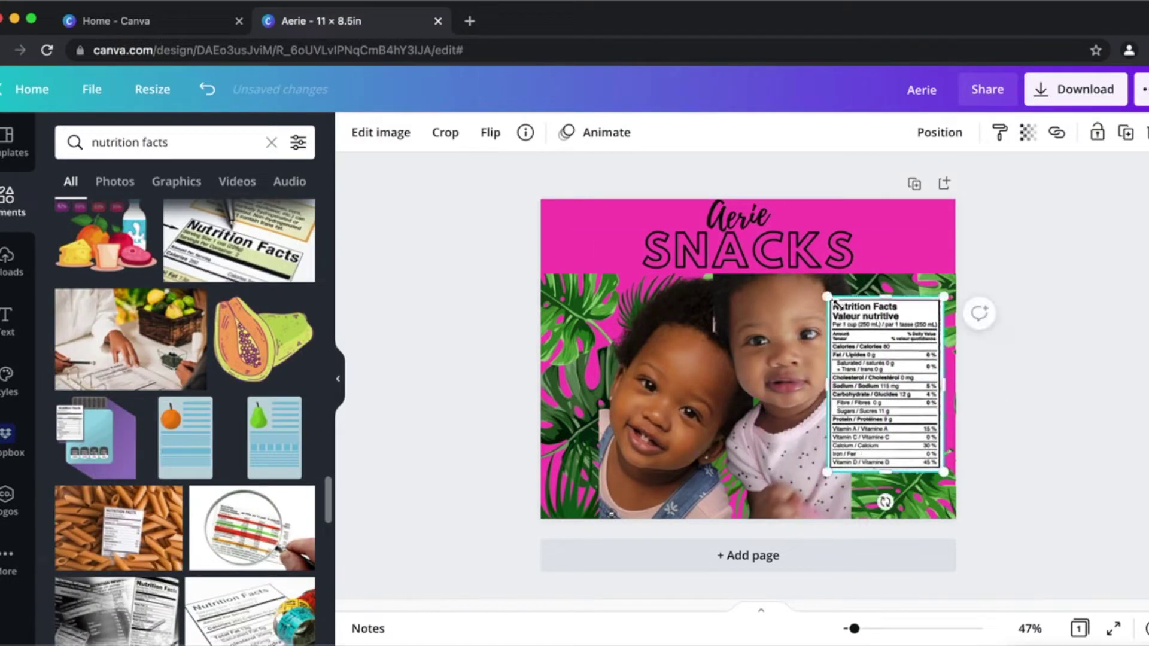
left_click_drag(828, 299, 852, 339)
left_click_drag(891, 396, 902, 341)
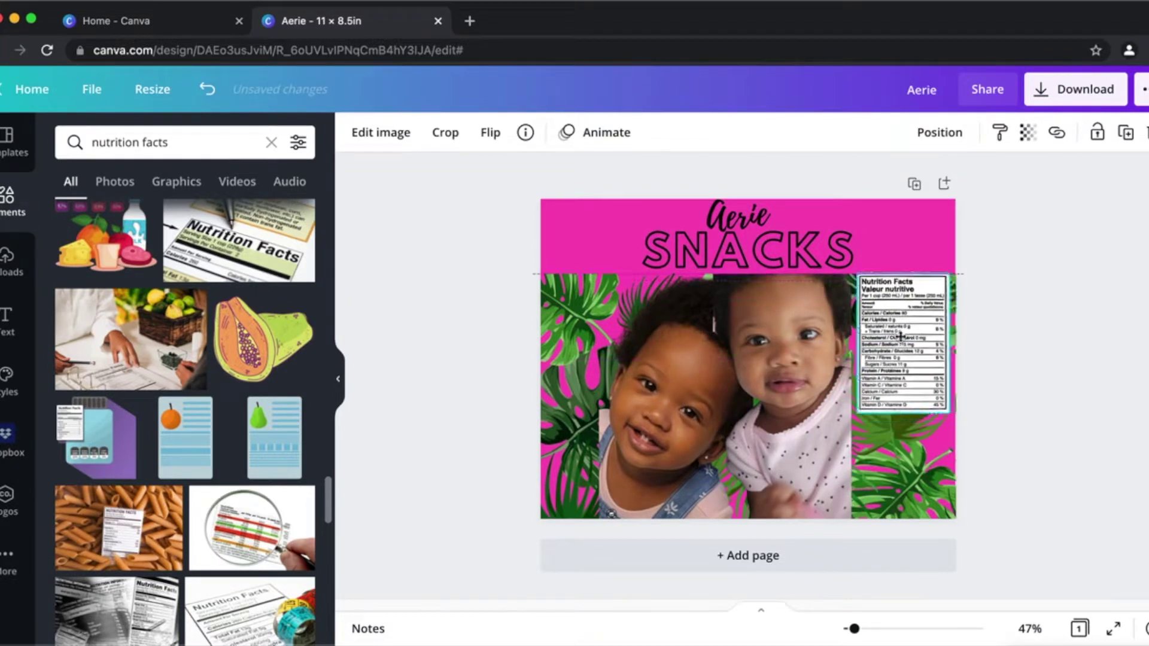
left_click_drag(858, 274, 898, 323)
left_click(1009, 393)
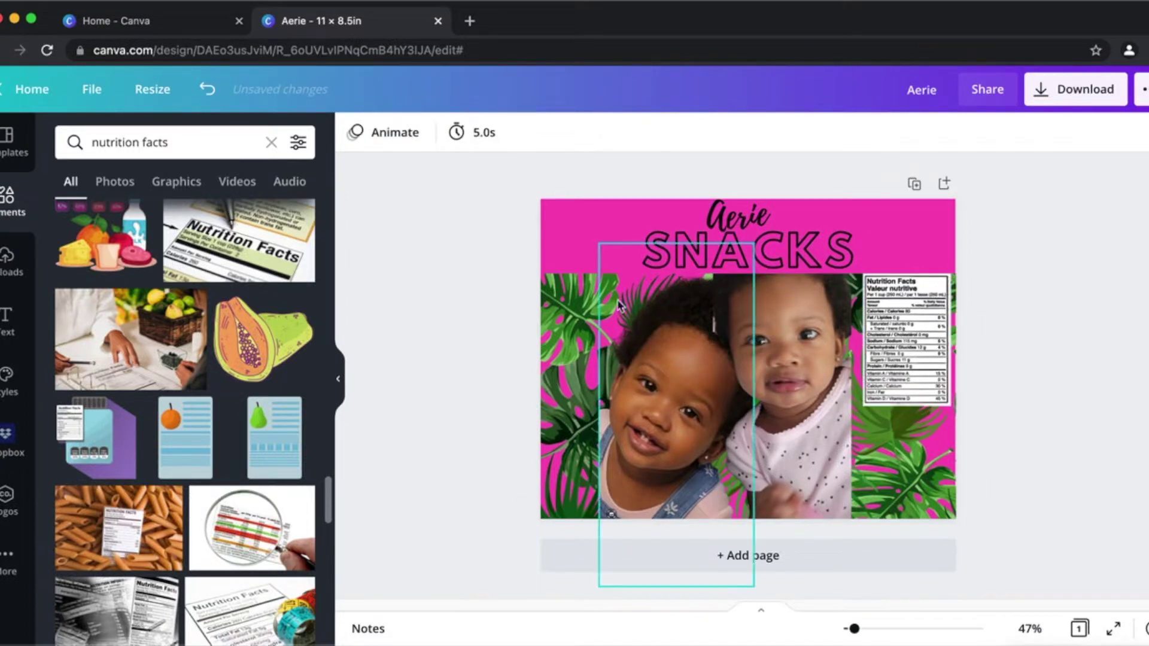
Change the page background to the light pink #FABFE4.
left_click(570, 232)
left_click(355, 133)
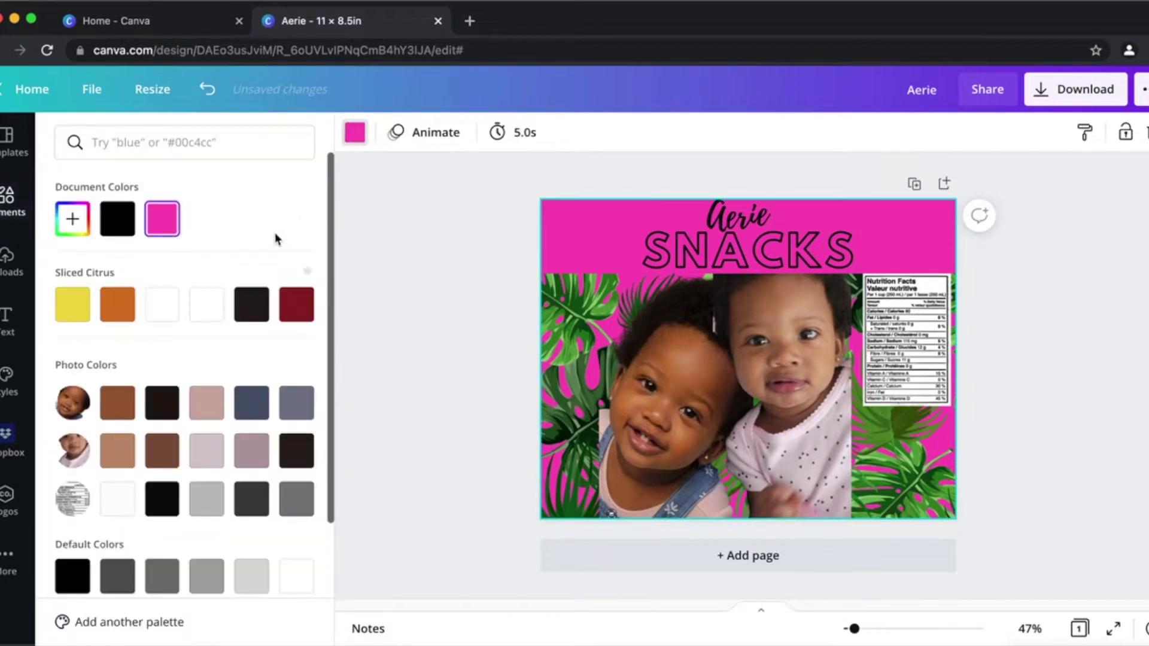
left_click(72, 219)
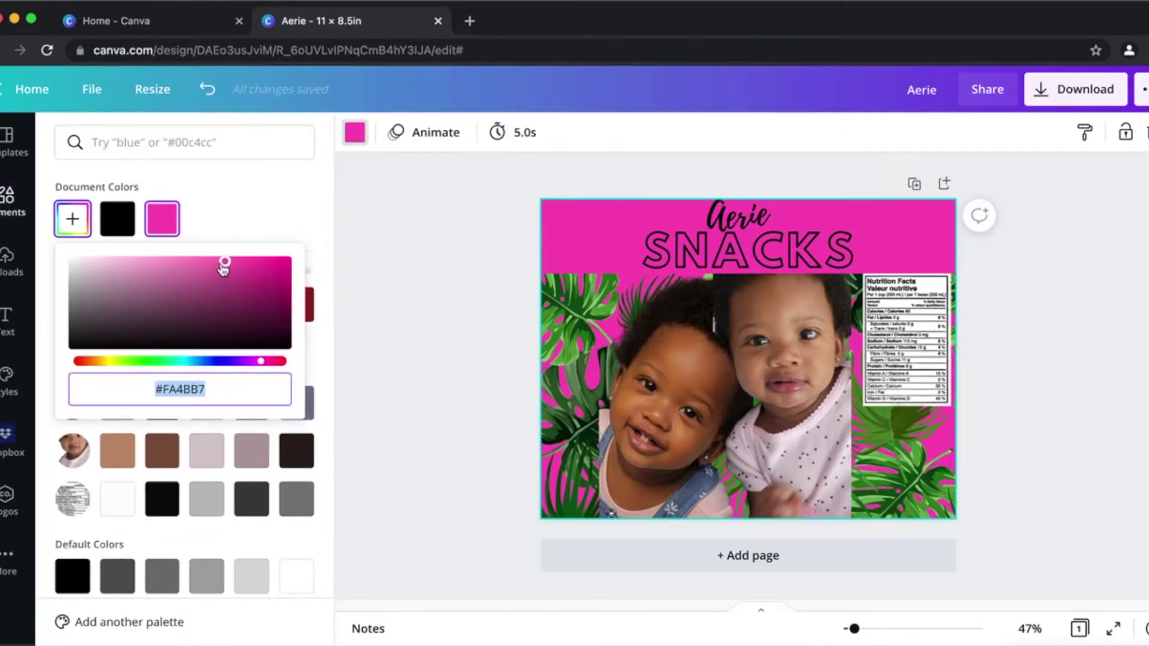
left_click_drag(225, 265, 114, 262)
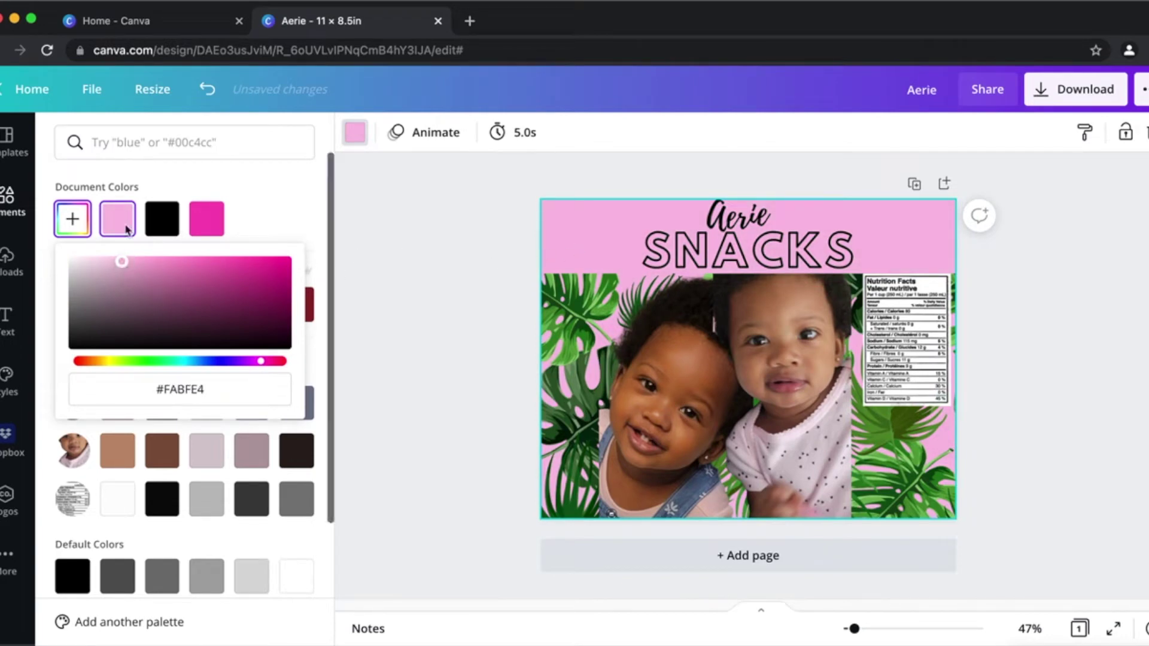
Add a square and stretch it into a full-width banner filling the header area around the SNACKS title.
left_click(9, 204)
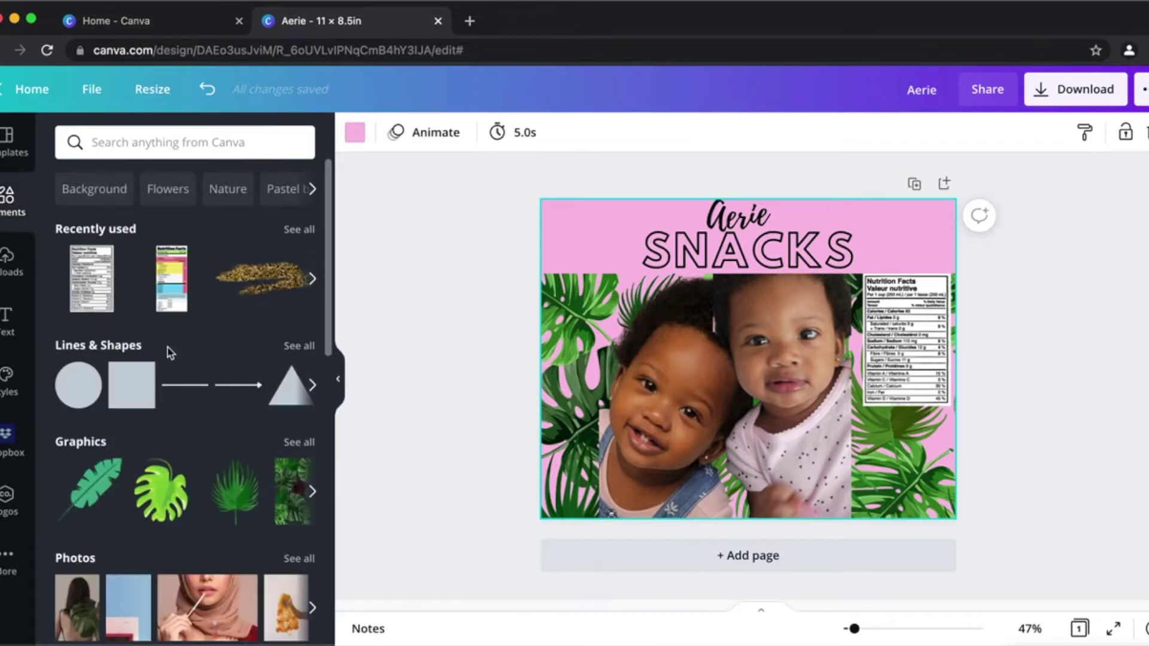
left_click(132, 386)
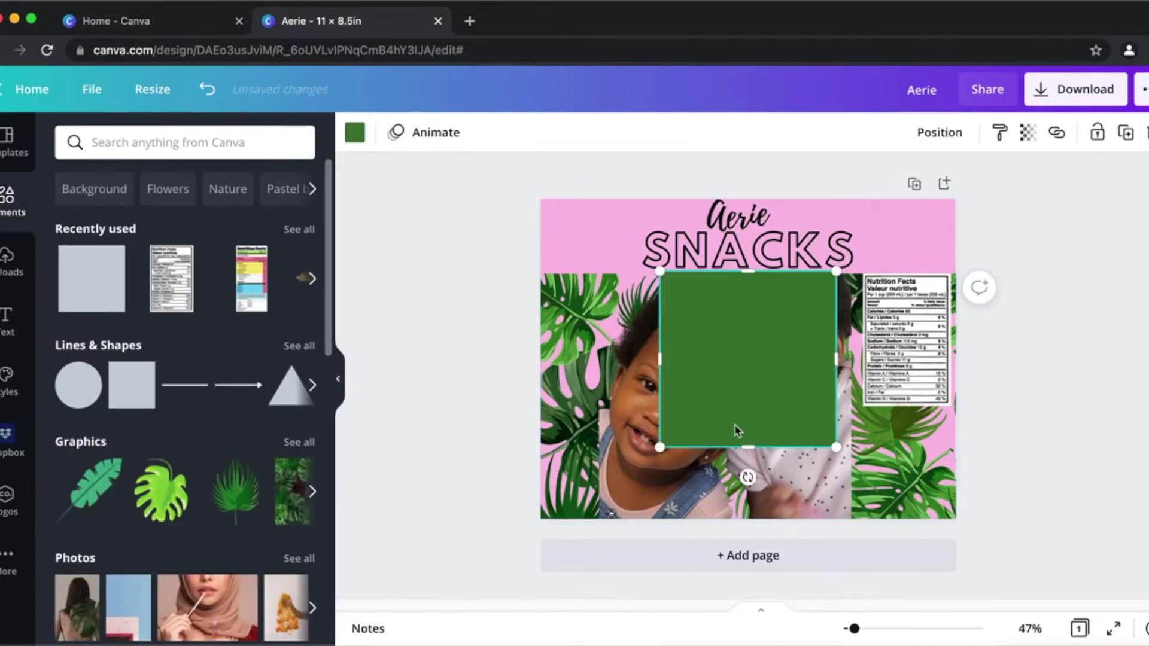
left_click_drag(748, 443, 757, 335)
left_click_drag(841, 309, 956, 310)
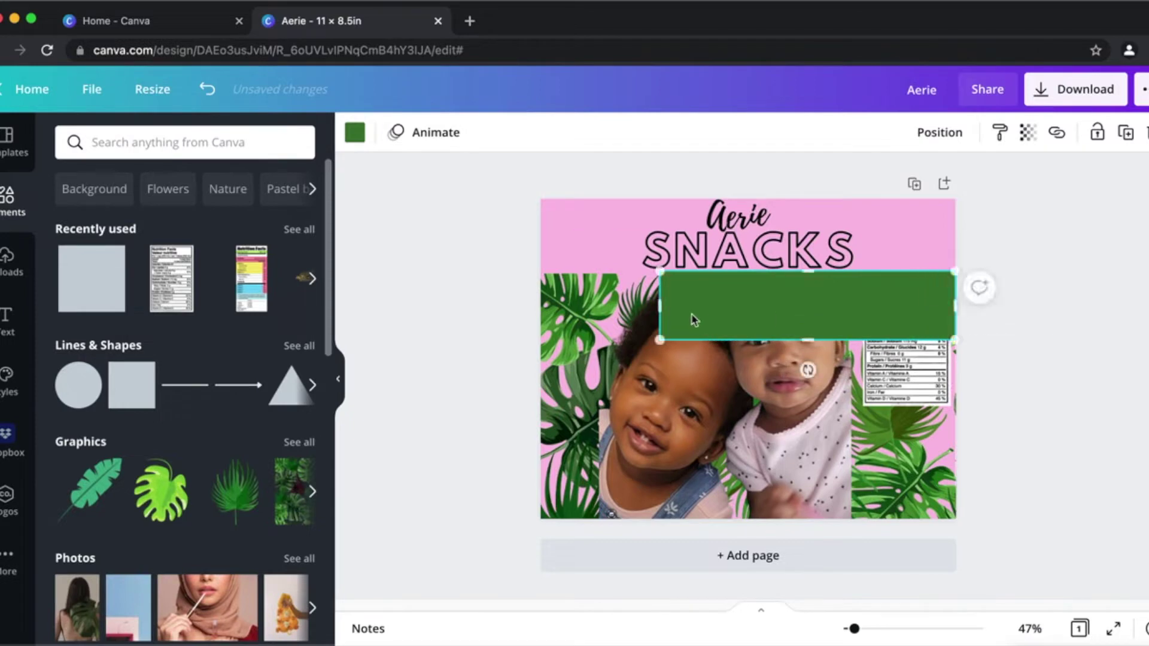
left_click_drag(661, 306, 540, 305)
left_click_drag(746, 326, 748, 254)
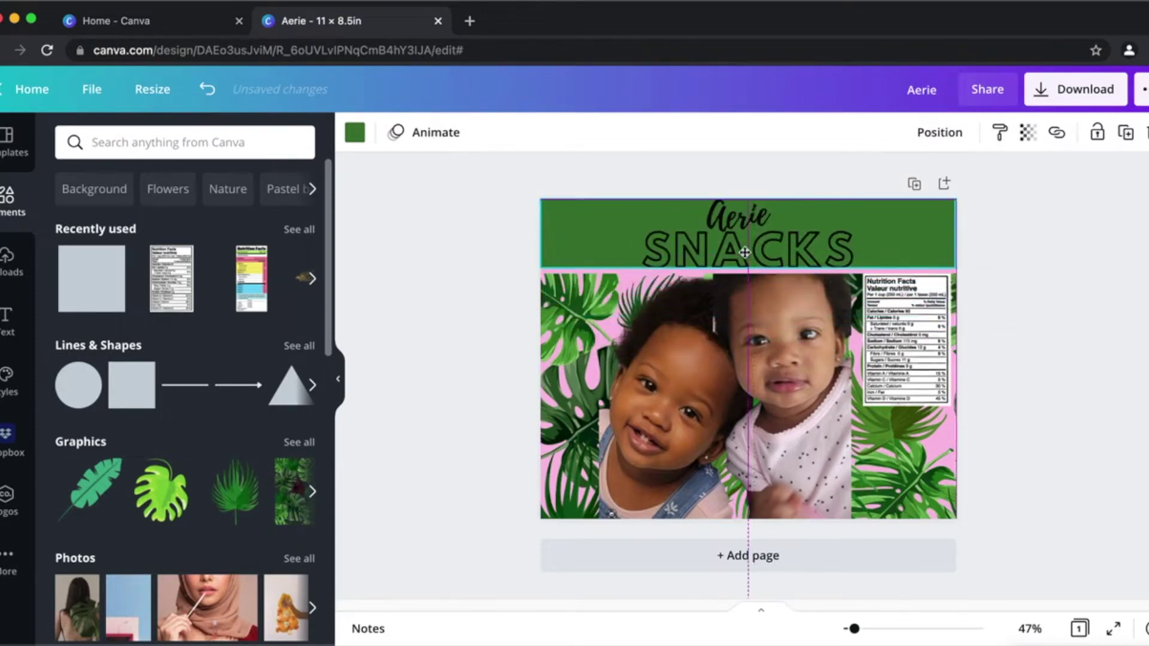
left_click_drag(747, 269, 747, 274)
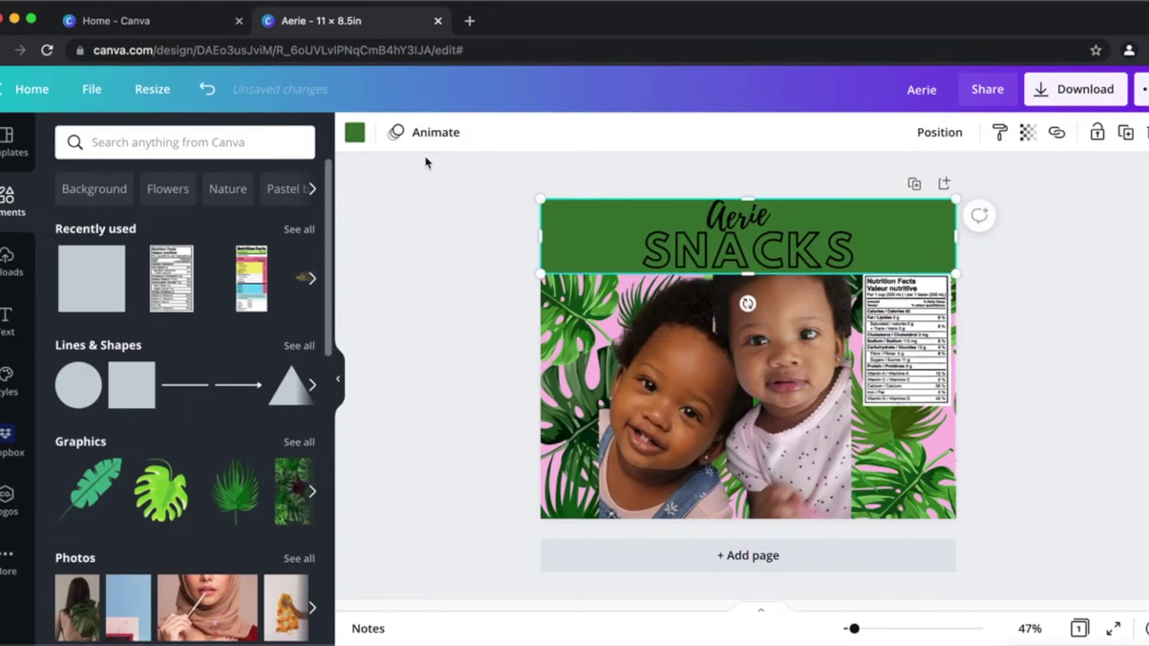
Recolor the header banner to the bright pink #FF61B2.
left_click(355, 134)
left_click(80, 223)
left_click_drag(142, 361, 280, 365)
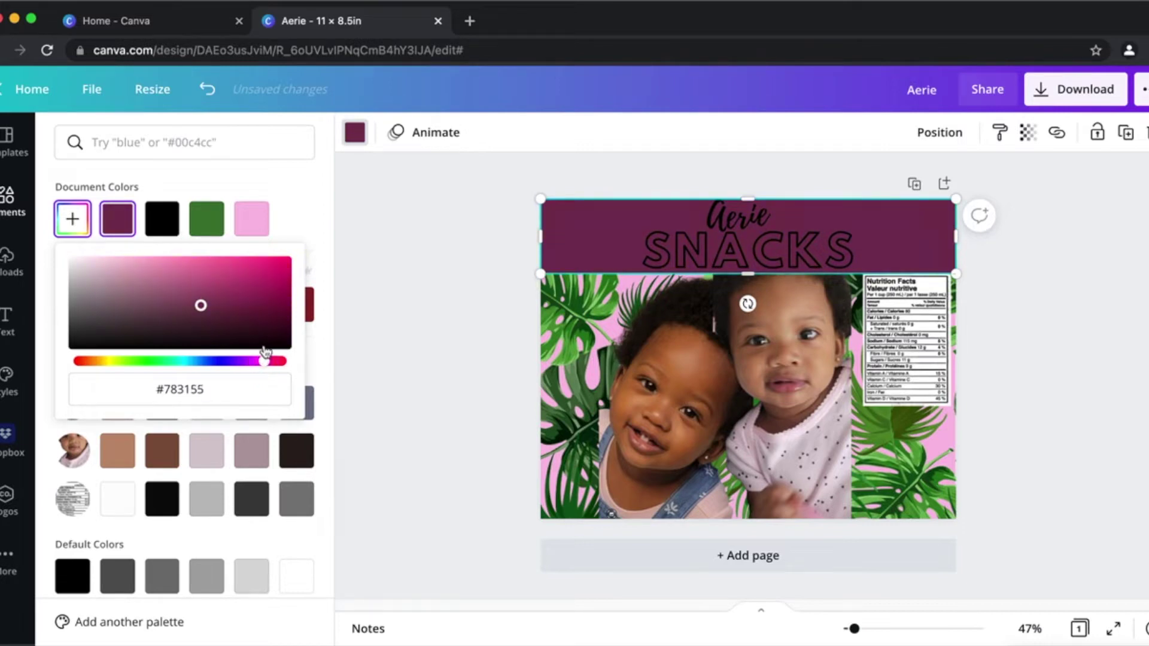
left_click_drag(201, 307, 205, 261)
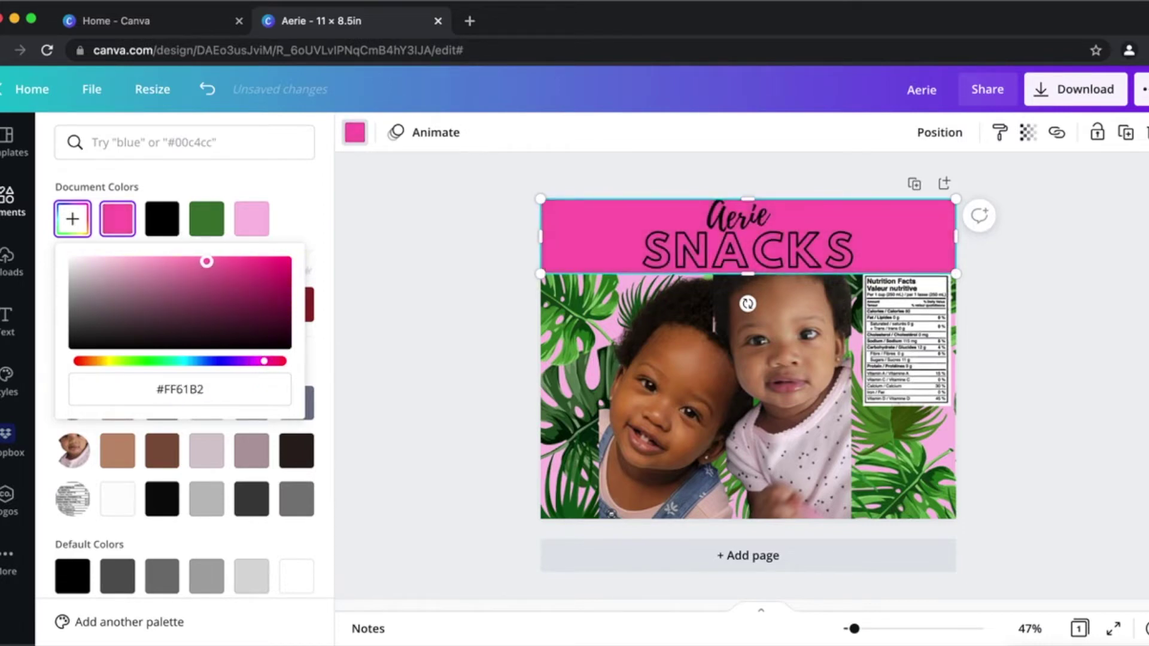
left_click(455, 248)
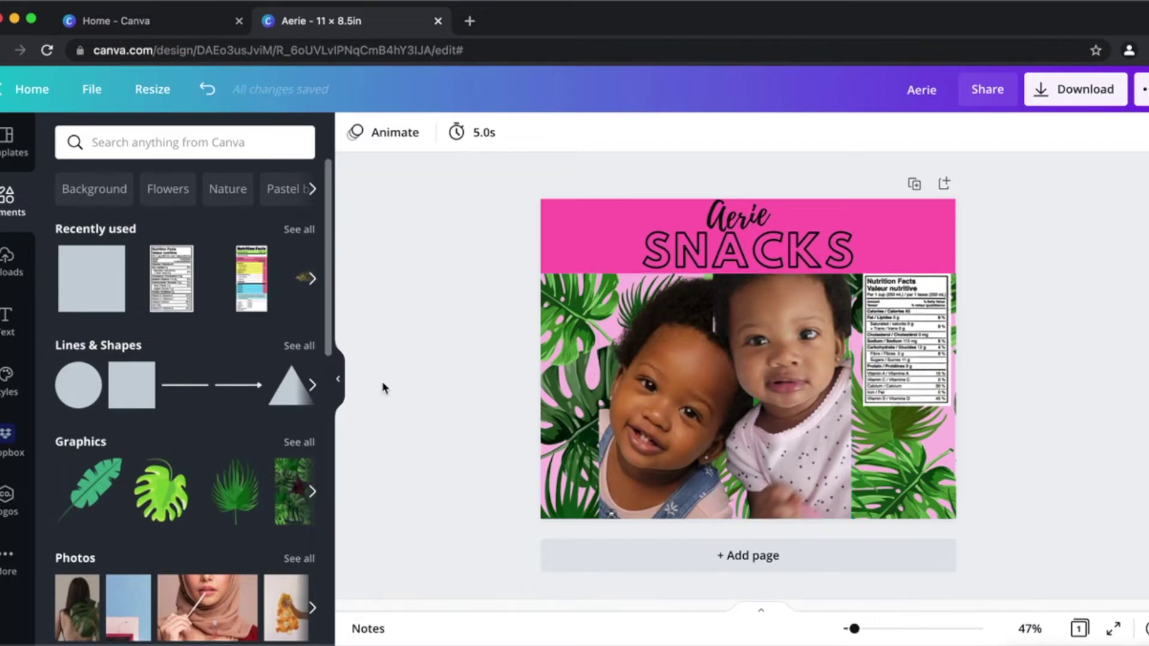
Add another square and stretch it into a strip about 11.1 by 1.1 across the page's bottom edge.
left_click(96, 293)
left_click_drag(745, 269, 619, 514)
left_click_drag(825, 529, 956, 535)
left_click_drag(745, 489, 744, 491)
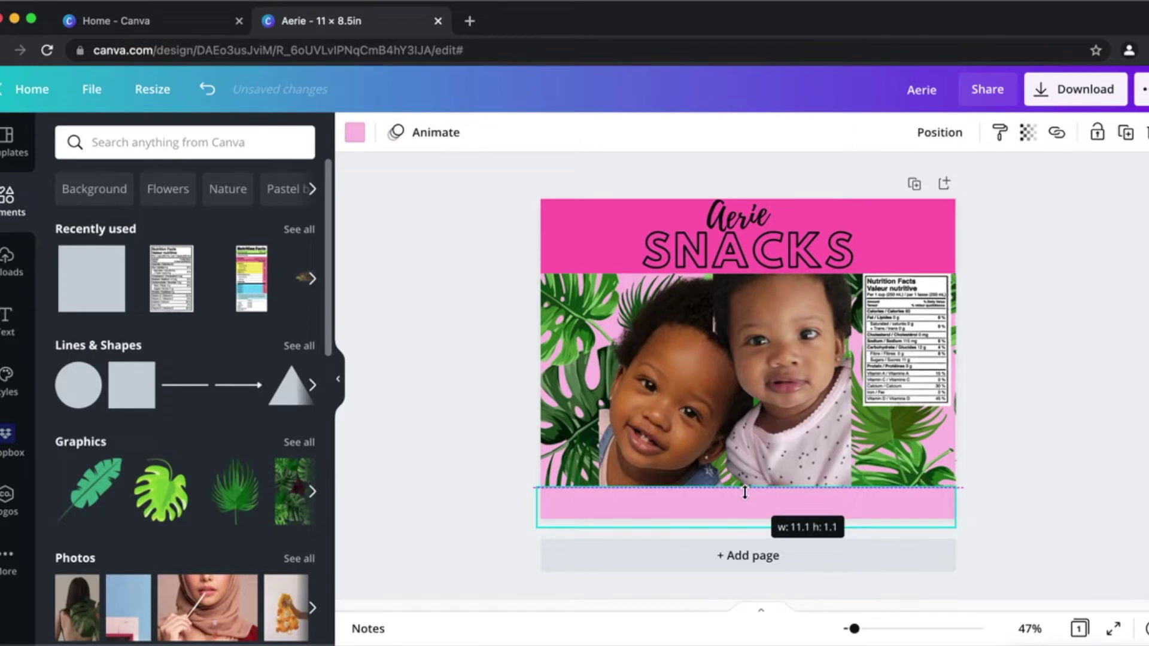
left_click_drag(744, 492, 744, 492)
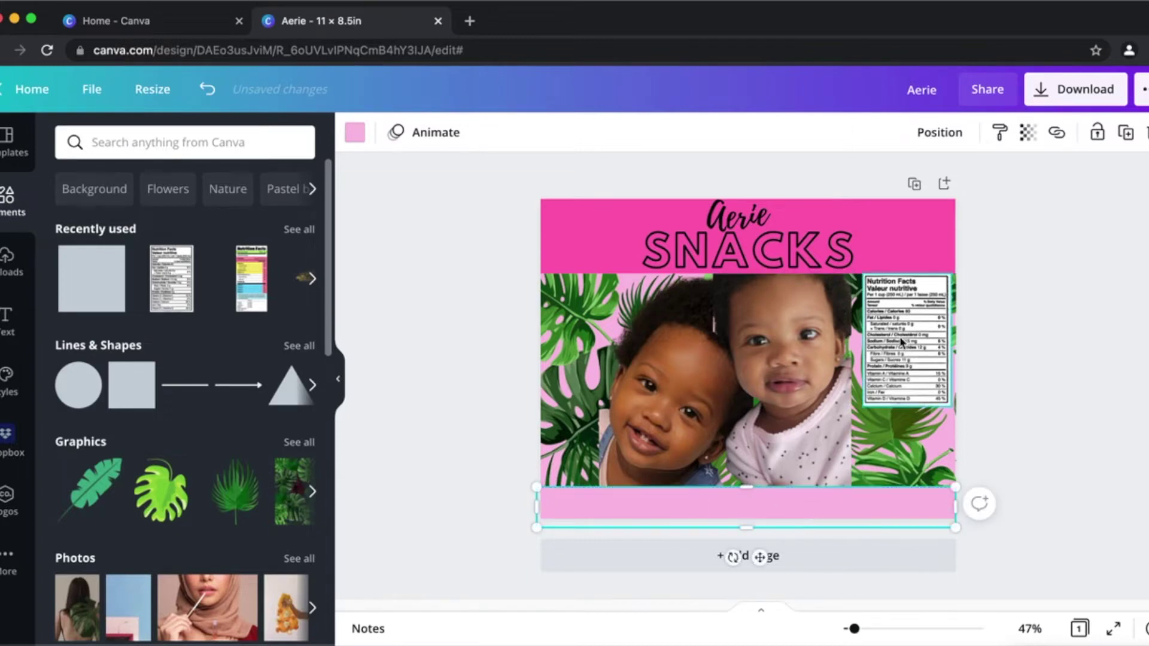
Send the light pink bottom strip backward behind both baby photos.
left_click(942, 140)
left_click(893, 183)
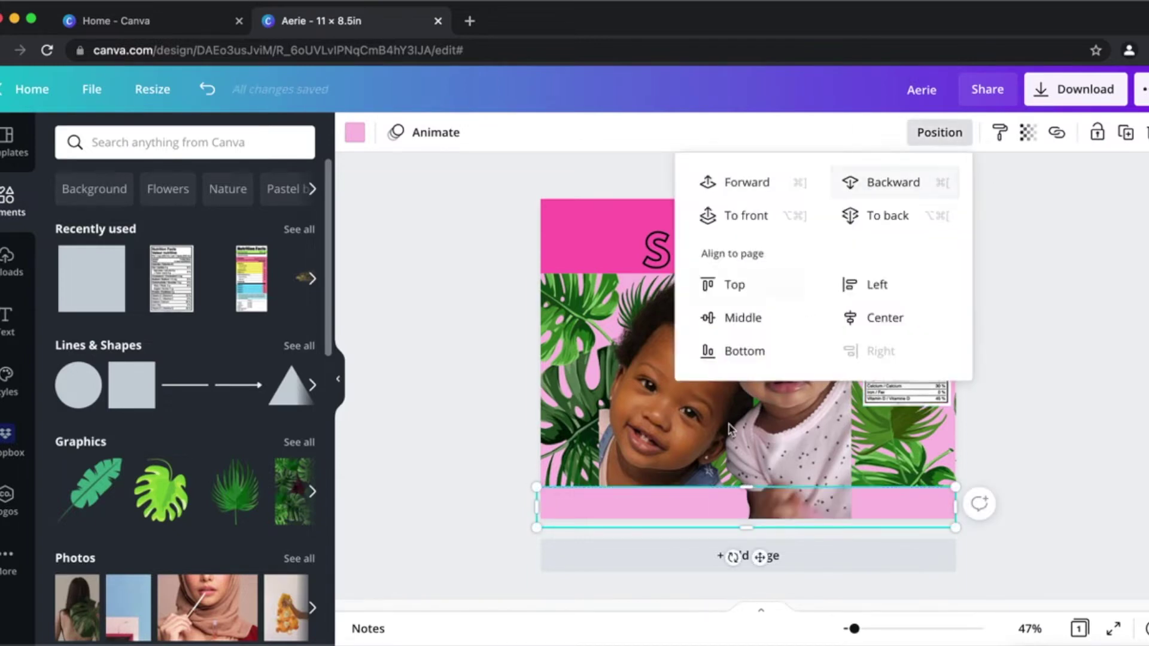
left_click(878, 186)
left_click(1078, 393)
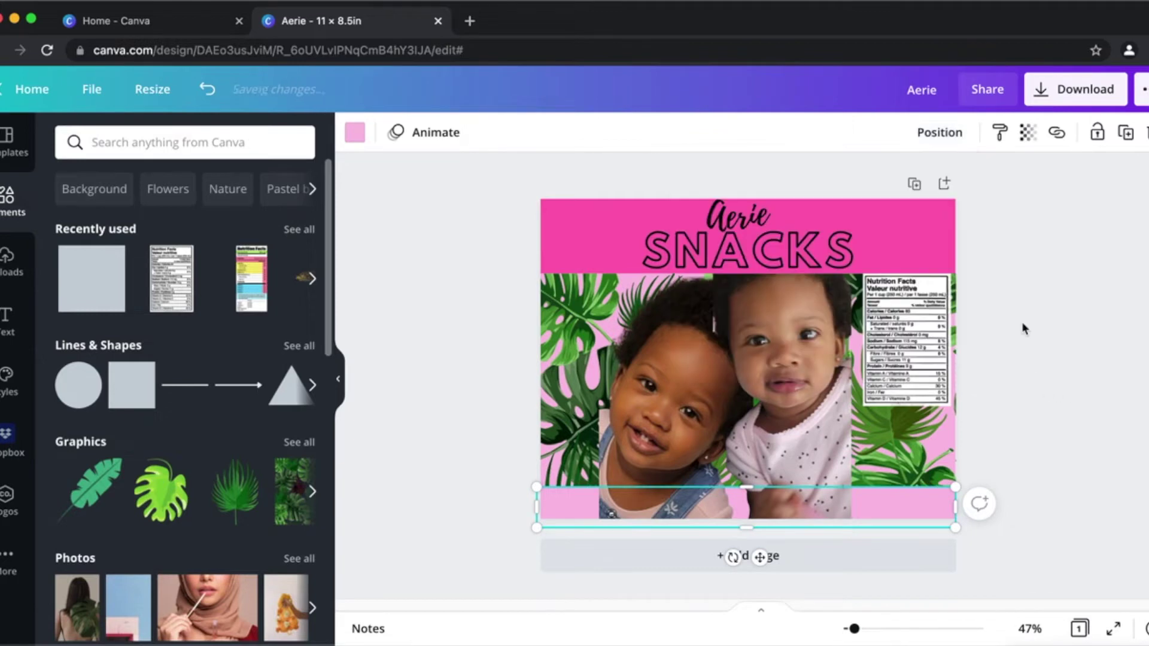
Bring the bottom strip forward over the baby photos and lower its upper edge slightly.
left_click(940, 133)
left_click(715, 181)
left_click(763, 505)
left_click_drag(746, 487, 748, 494)
Shrink the left baby's photo slightly and reposition it above the bottom strip.
left_click(692, 477)
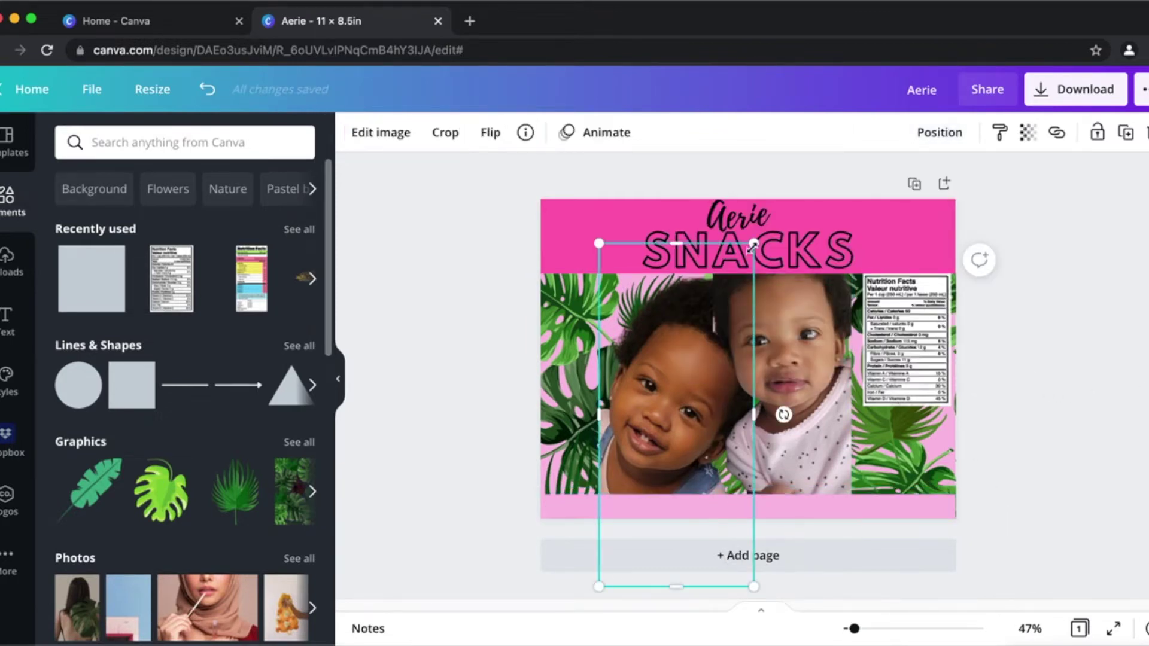
left_click_drag(752, 248, 746, 261)
left_click_drag(684, 397, 684, 384)
left_click(794, 429)
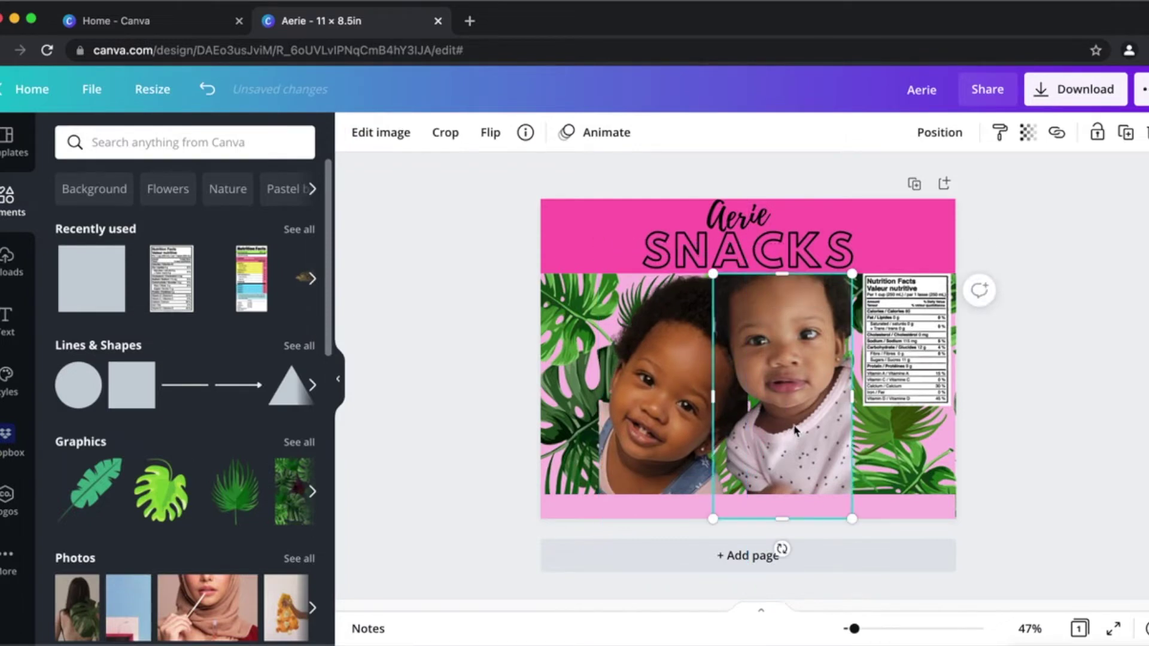
Raise the bottom strip's upper edge slightly and widen the right baby's photo a little to the right.
left_click(914, 506)
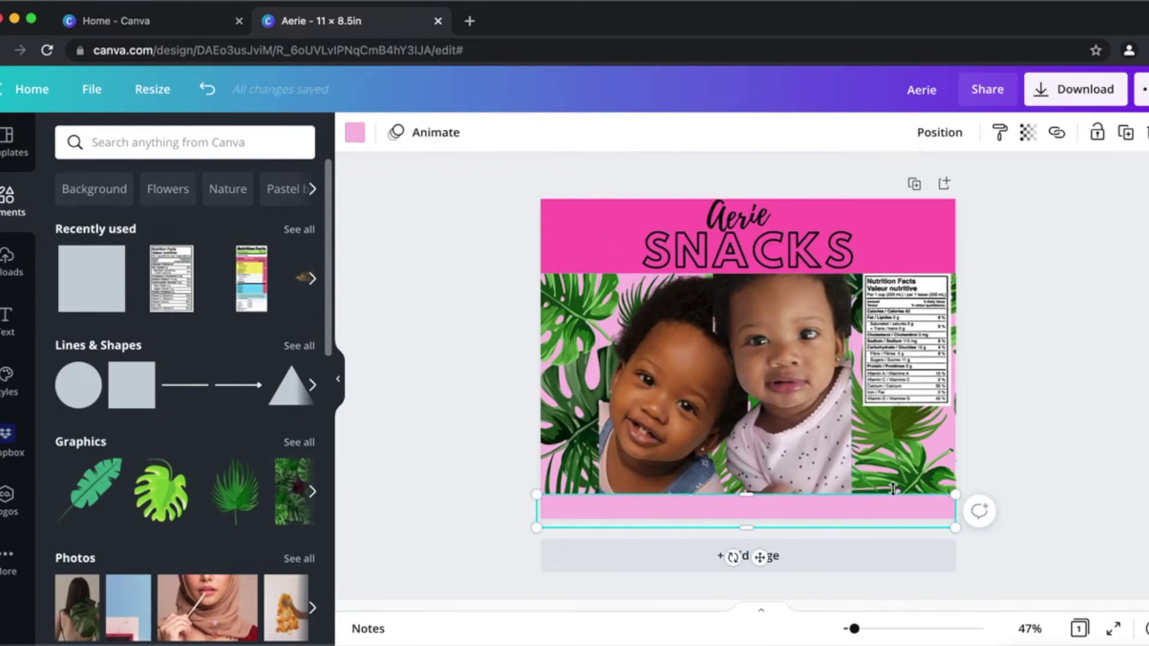
left_click_drag(751, 496, 750, 491)
left_click(1031, 447)
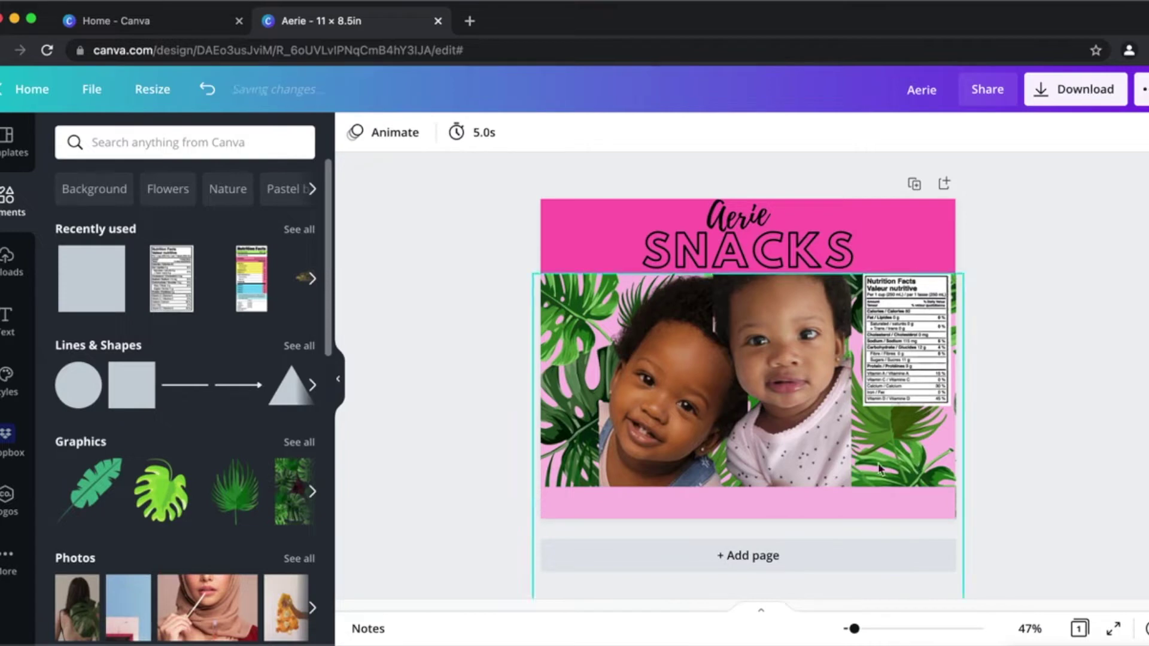
left_click(849, 455)
left_click_drag(848, 455, 854, 455)
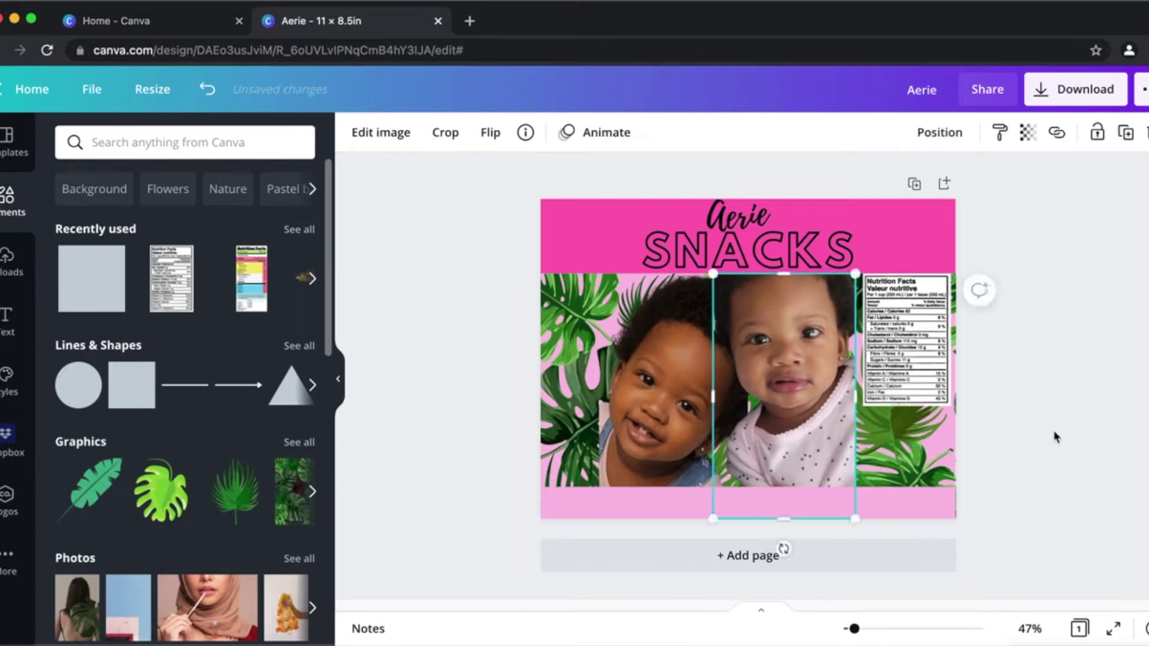
left_click(1054, 436)
Add the "Wild SALE" text combination, delete its two large words and move the "UP TO 50% OFF!" line onto the bottom strip.
left_click(17, 333)
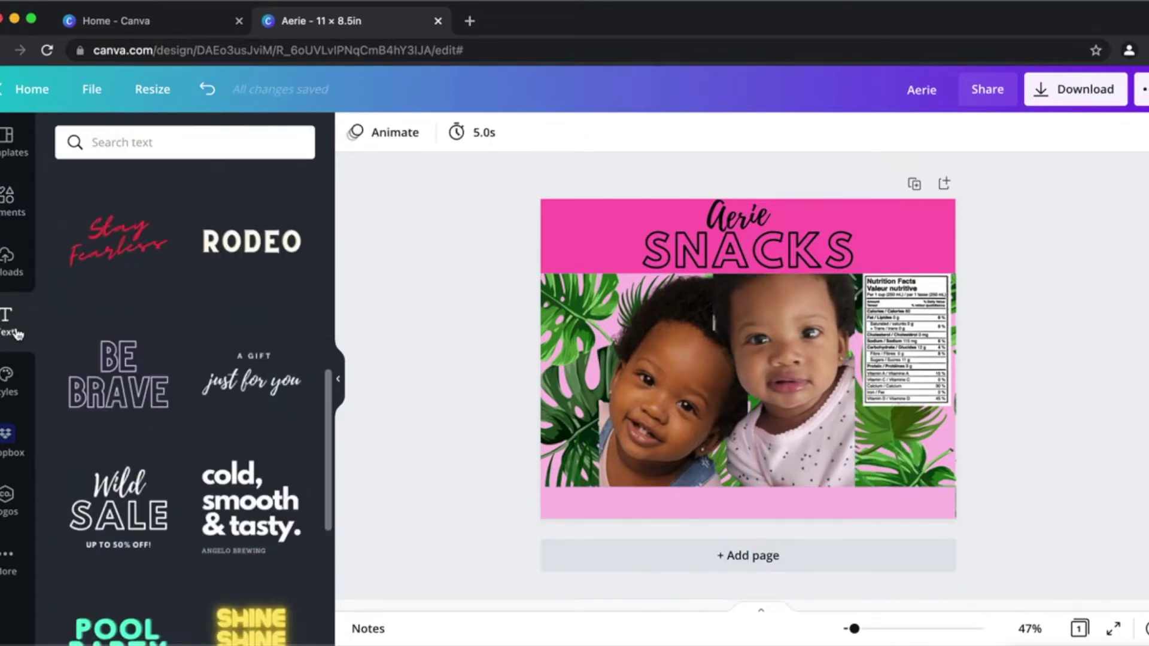
left_click(120, 527)
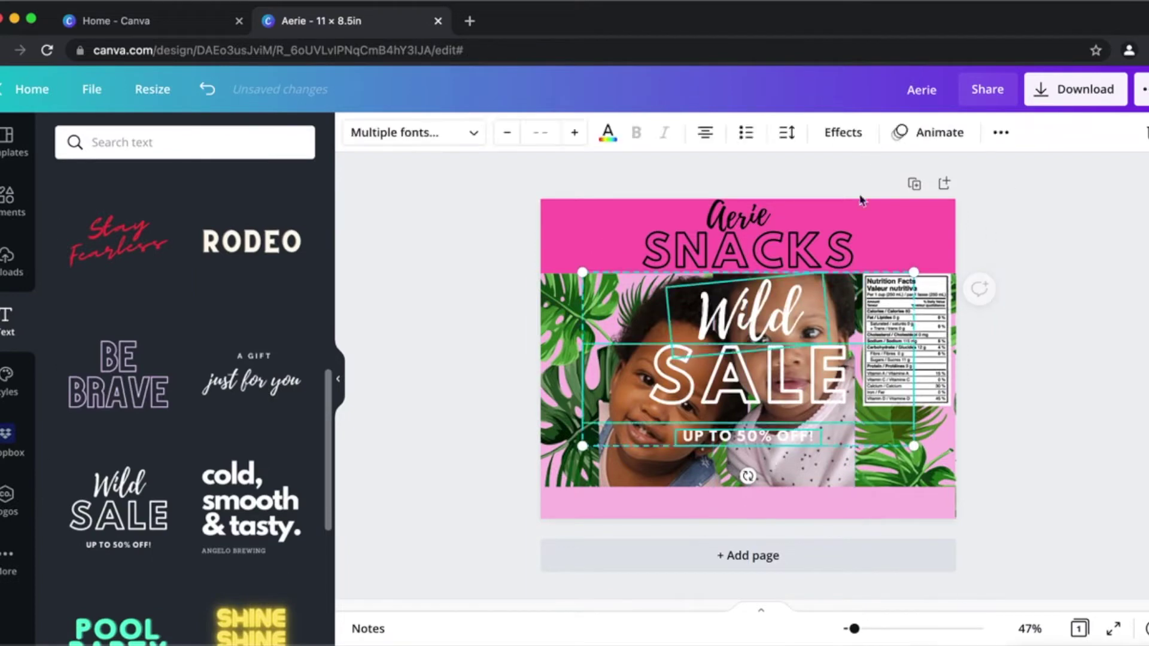
left_click(1009, 415)
left_click(751, 314)
key("Delete")
left_click(757, 380)
key("Delete")
left_click_drag(752, 434, 730, 496)
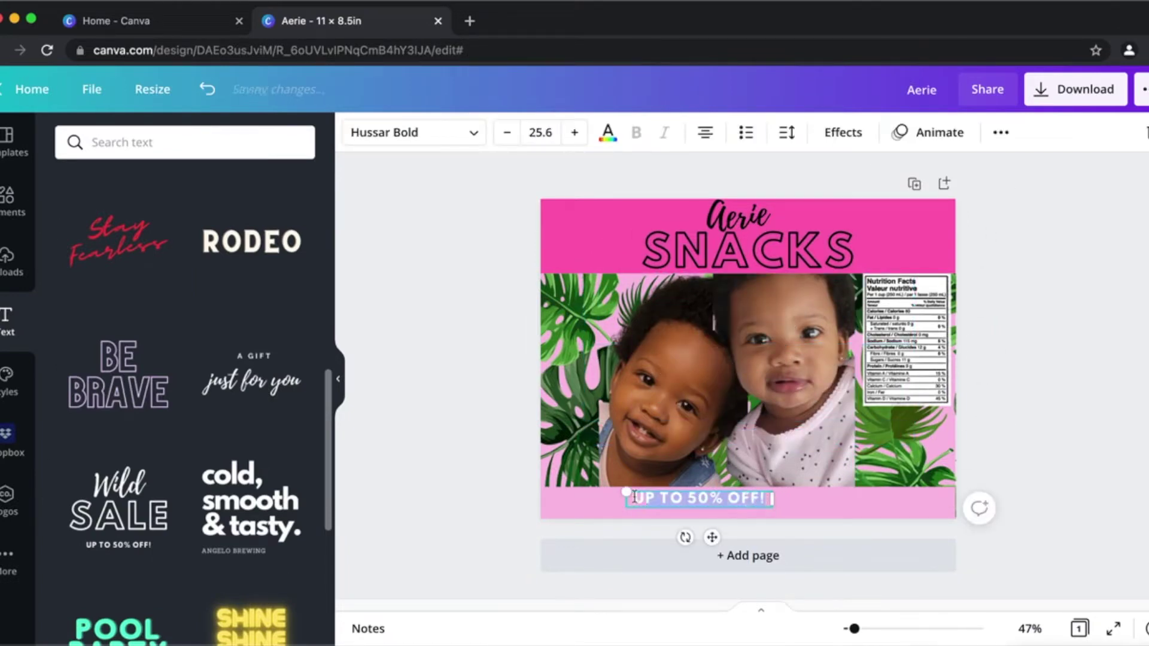
Replace the strip's text with "A WILD ONE'S BIRTHDAY!" and widen its text box to fit one line.
type("A")
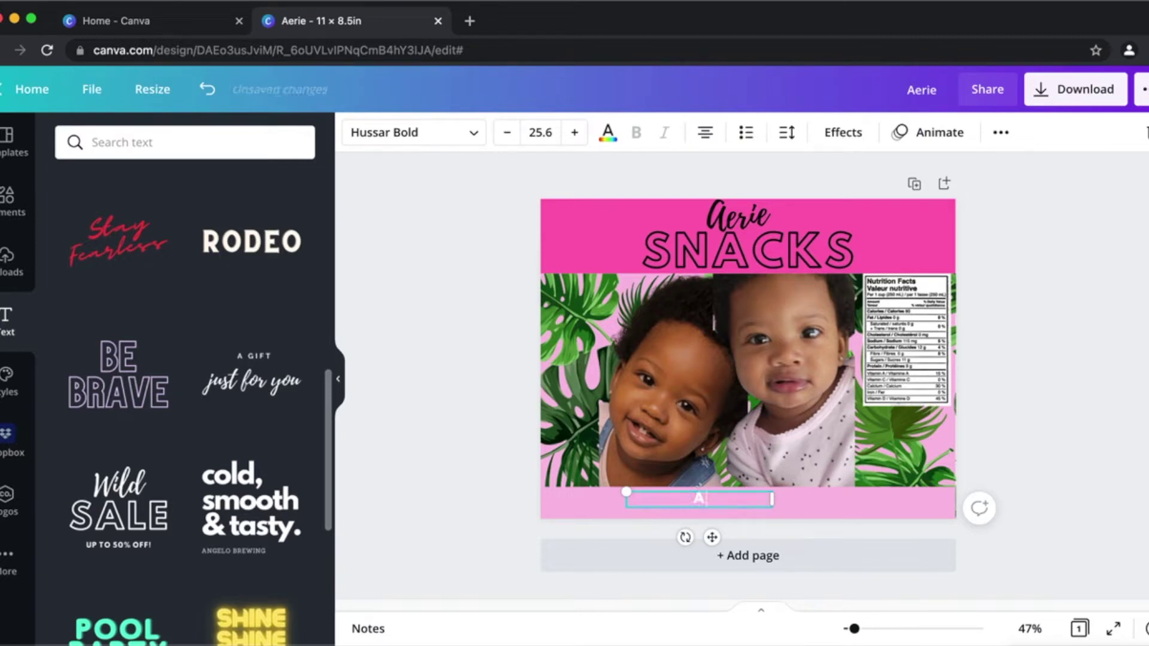
type(" WILD ONE'S BIRTHDAY!")
left_click_drag(772, 489, 888, 516)
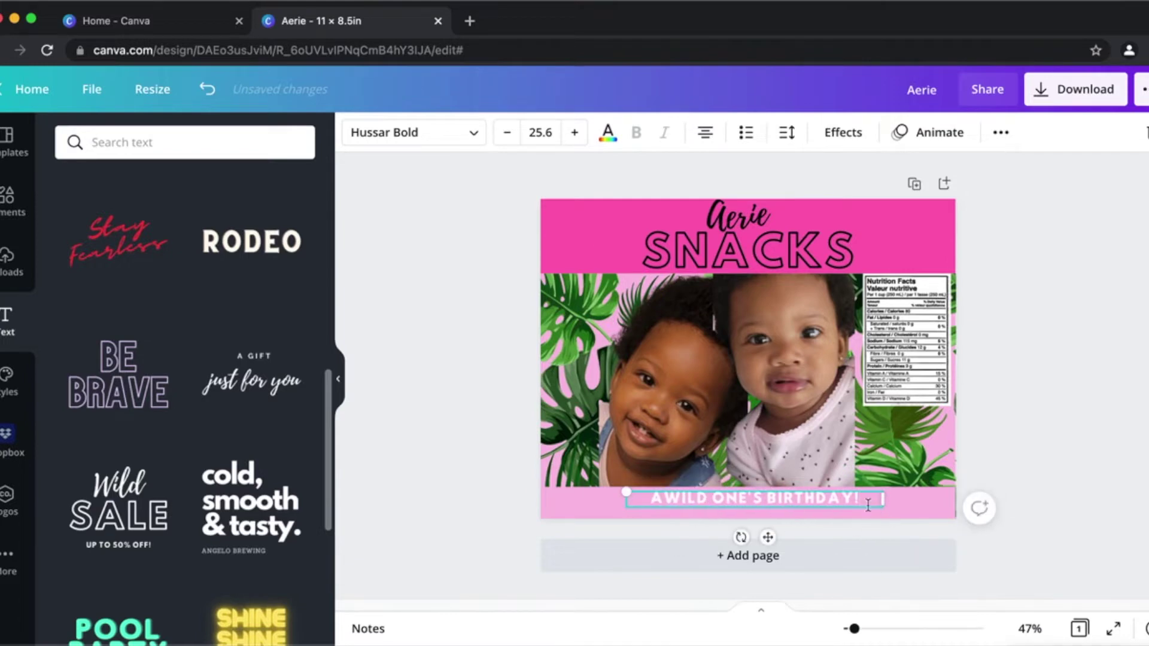
Enlarge the birthday text to size 28.3, position it within the bottom strip and color it black.
left_click_drag(626, 491, 603, 483)
left_click_drag(754, 536, 760, 548)
left_click(608, 134)
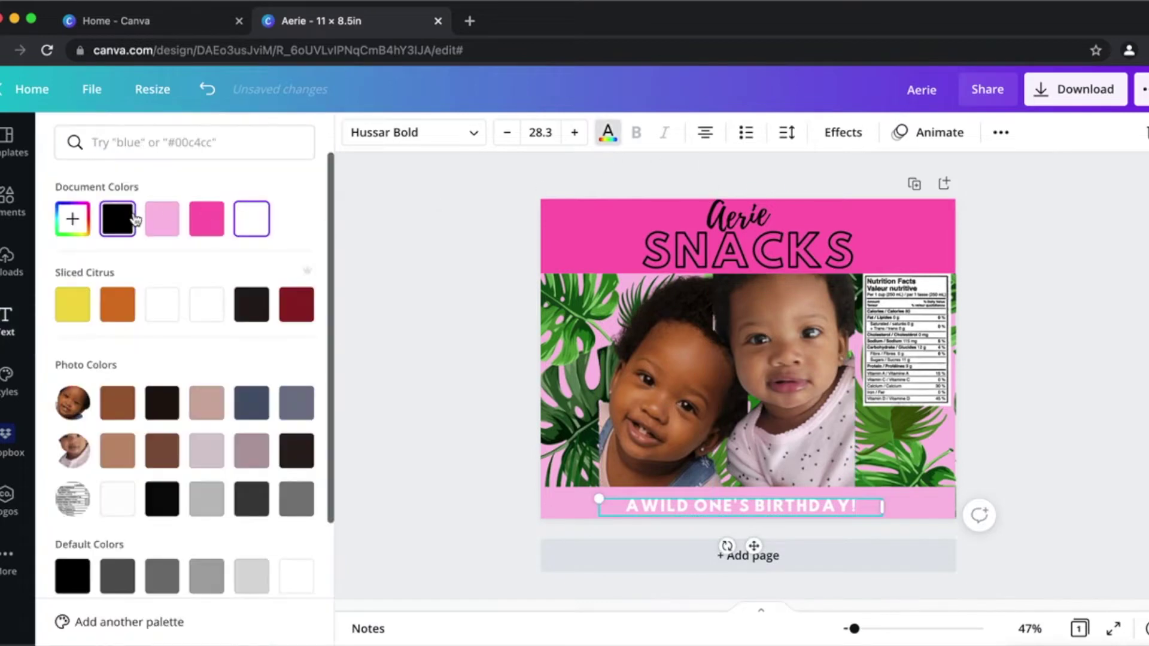
left_click(371, 346)
Search the elements for "chips" and add the pile of potato chips to the page.
left_click(27, 211)
type("chips")
key("Return")
scroll(137, 295, "down", 20)
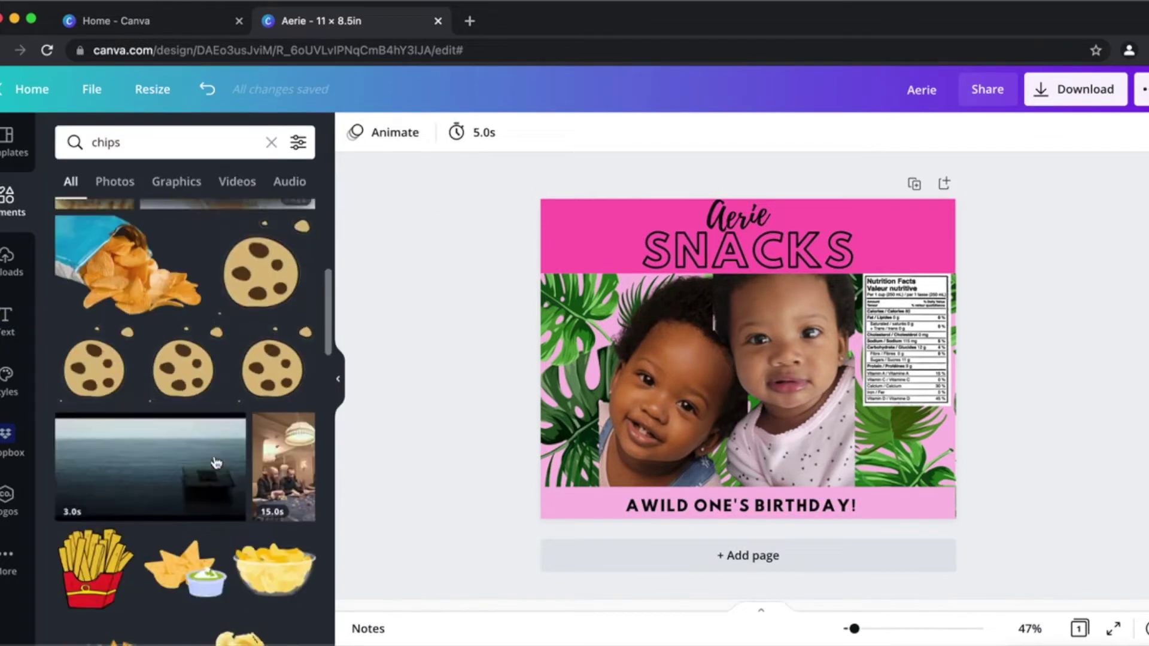
left_click(237, 529)
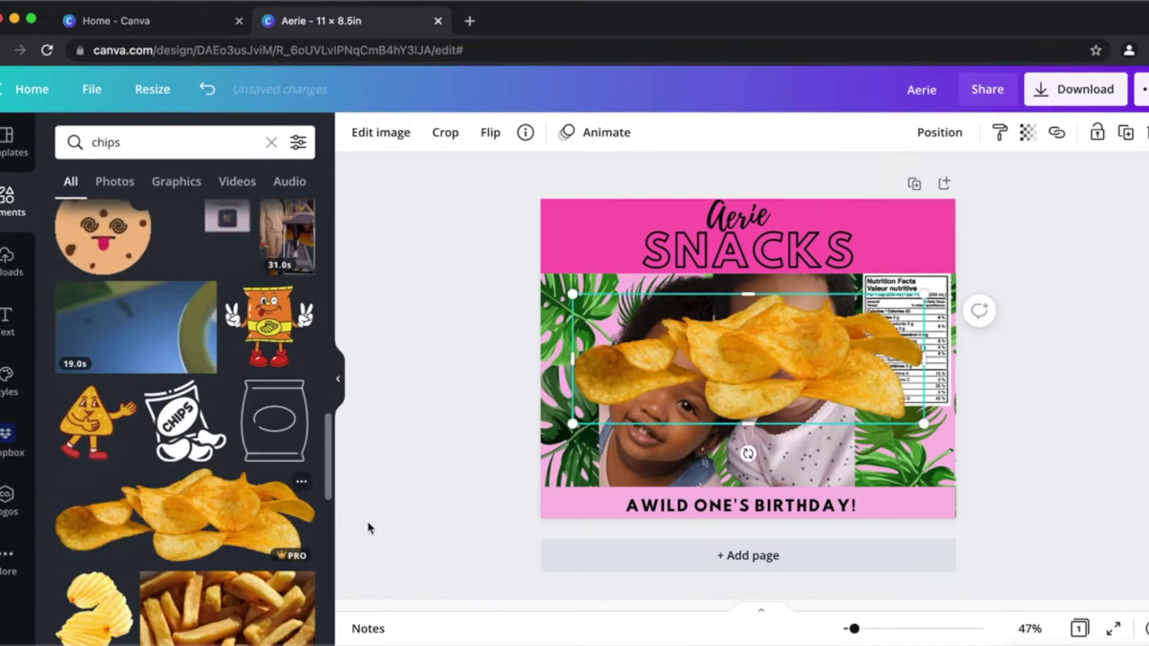
Crop and resize the potato chips image, and move it down onto the bottom strip.
left_click_drag(752, 289, 751, 322)
left_click_drag(923, 330, 917, 411)
left_click_drag(910, 362, 933, 357)
left_click_drag(755, 360, 757, 350)
left_click_drag(935, 351, 844, 389)
left_click_drag(754, 405, 775, 509)
Enlarge the chips image to span the bottom strip and layer it behind the birthday text.
left_click_drag(595, 472, 556, 468)
left_click_drag(864, 465, 972, 495)
left_click_drag(764, 455, 789, 507)
left_click(1070, 467)
left_click(926, 229)
left_click(1047, 389)
Search the elements for "glitter" and place two copies of the gold glitter graphic side by side across the pink top banner.
left_click(272, 141)
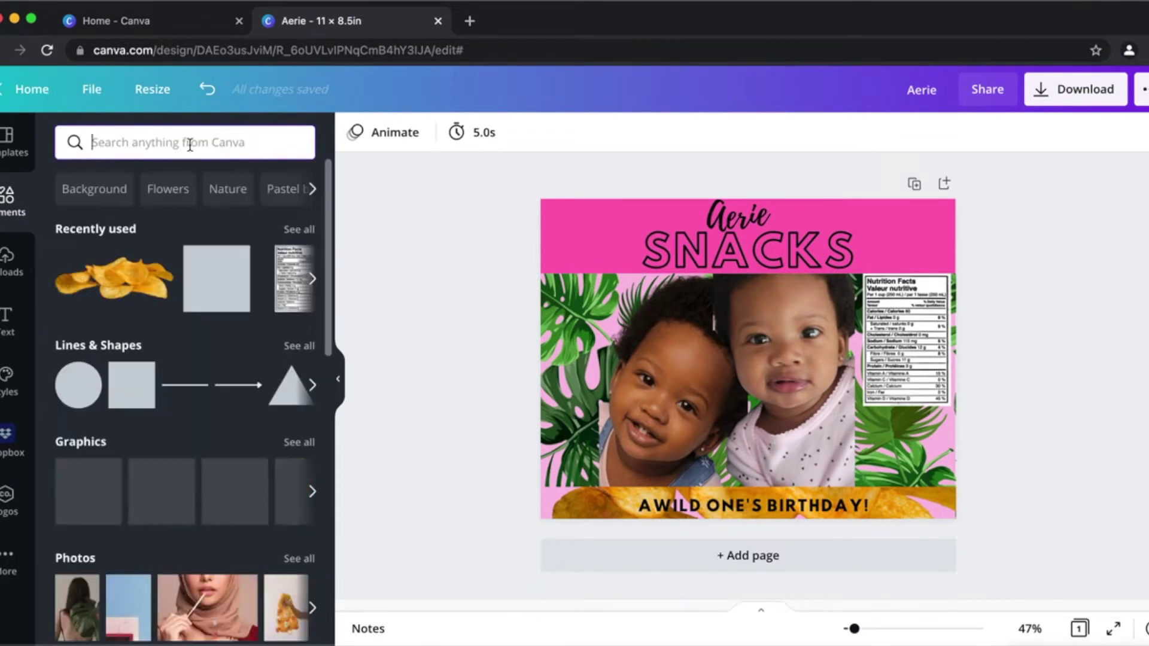
type("glitter")
key("Return")
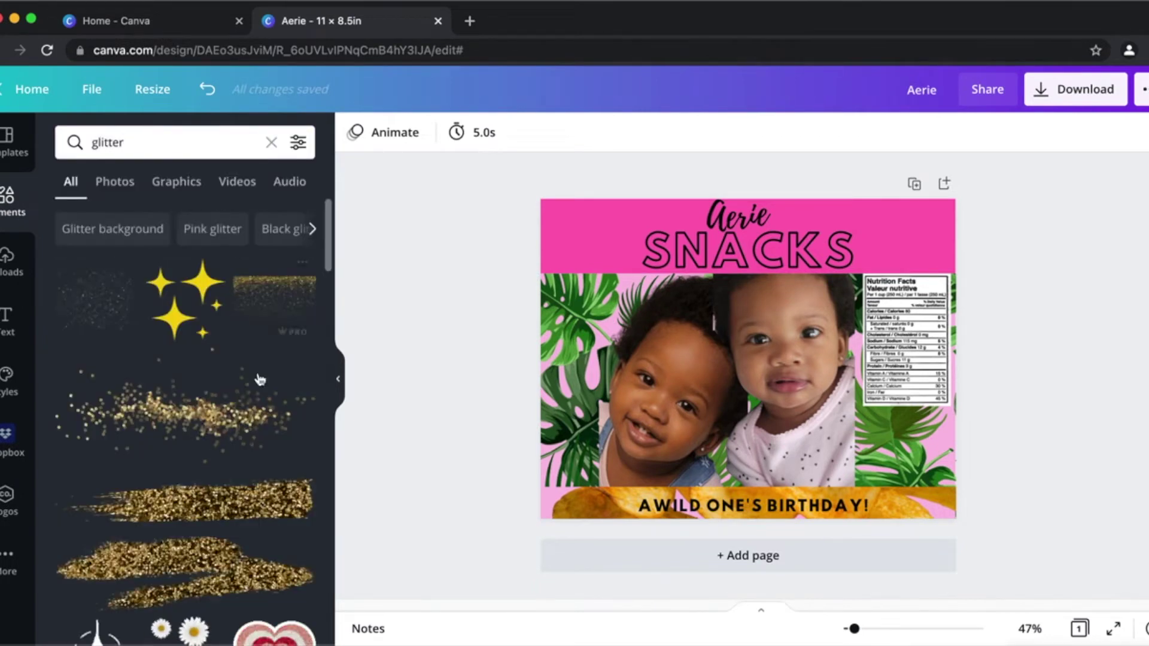
left_click(281, 305)
left_click_drag(772, 351, 635, 239)
left_click(283, 308)
left_click_drag(759, 368, 913, 238)
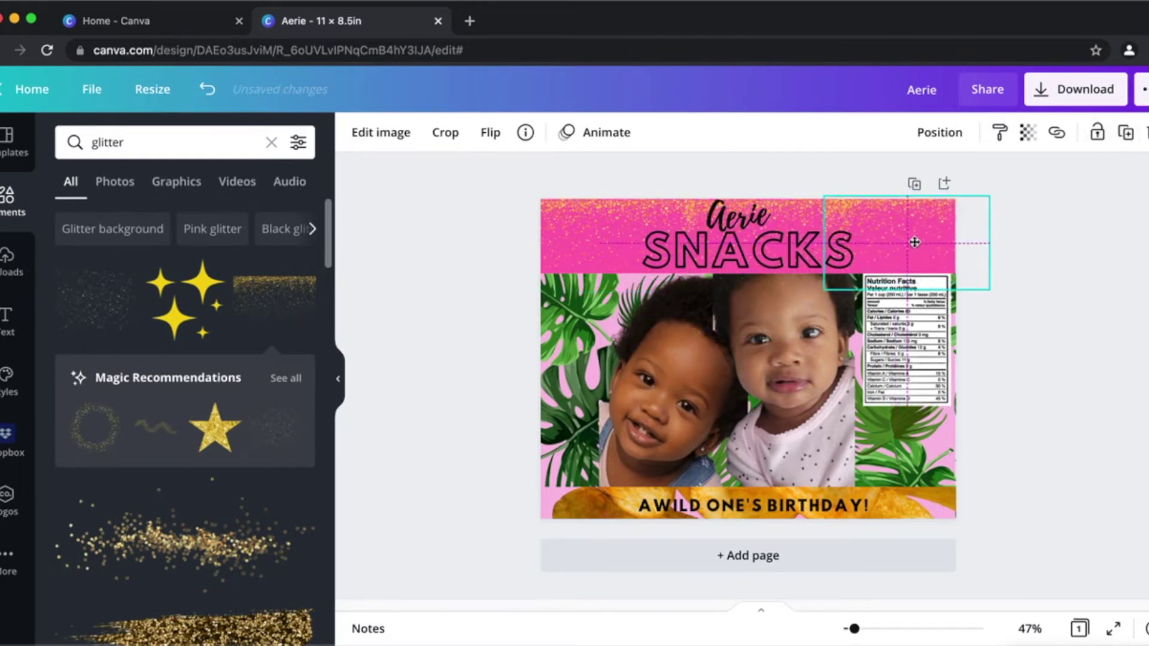
left_click(1056, 371)
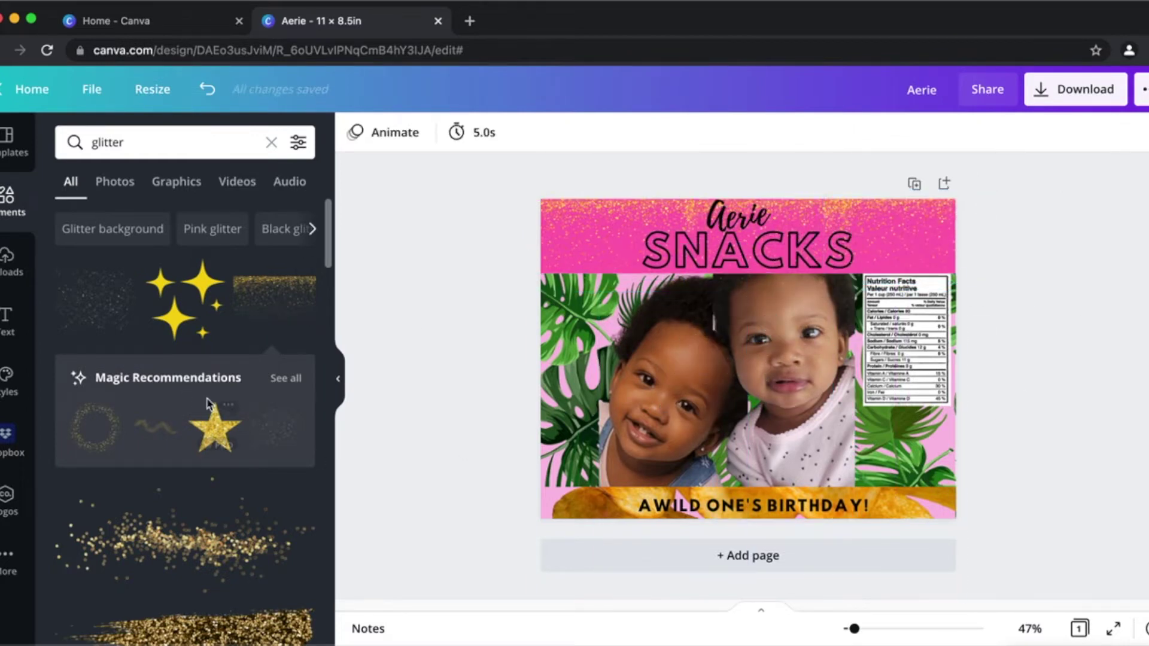
Browse the tropical templates, add a second page and apply the front of the Cream Tropical Palm Leaves RSVP Postcard to it.
left_click(16, 151)
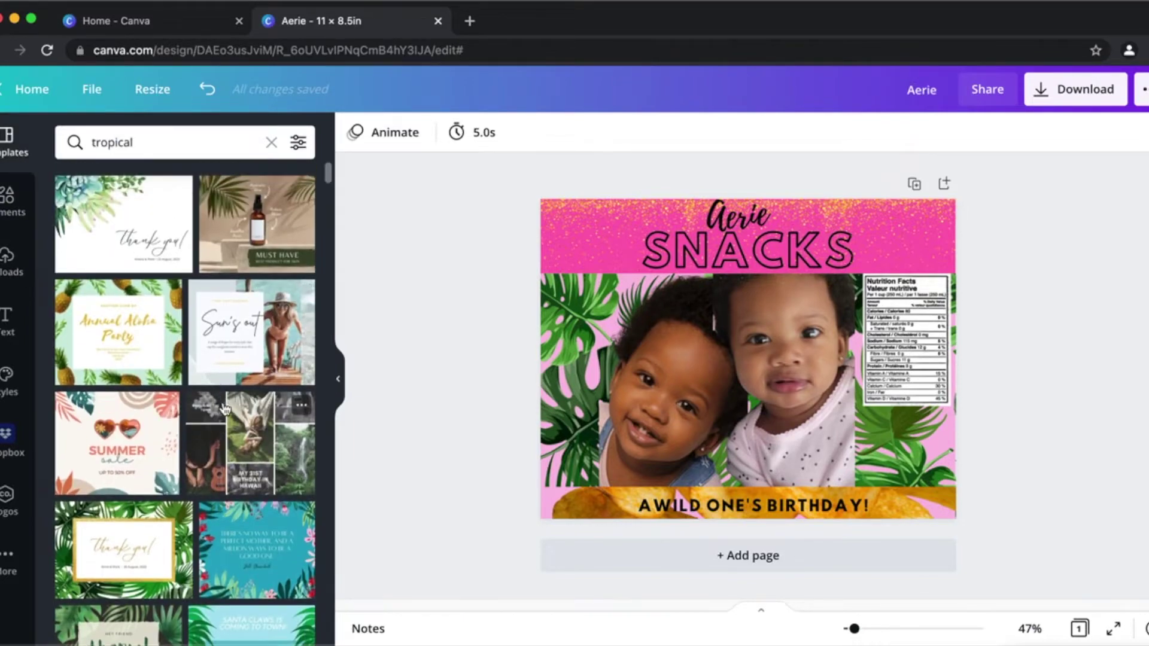
scroll(225, 409, "down", 10)
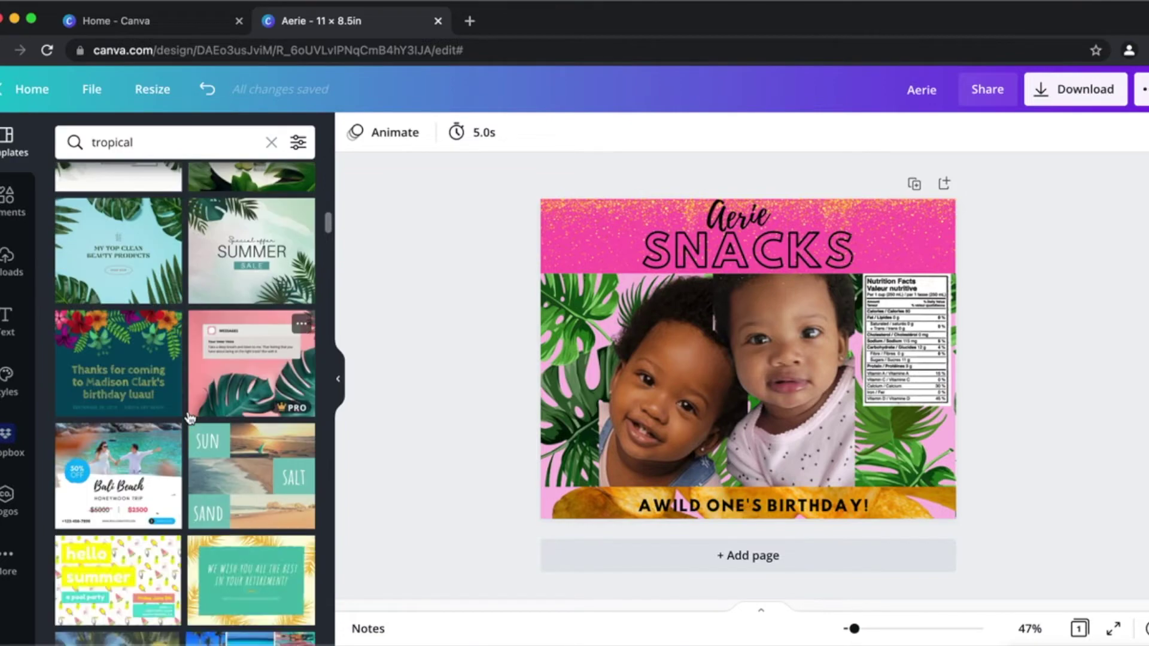
scroll(191, 417, "down", 15)
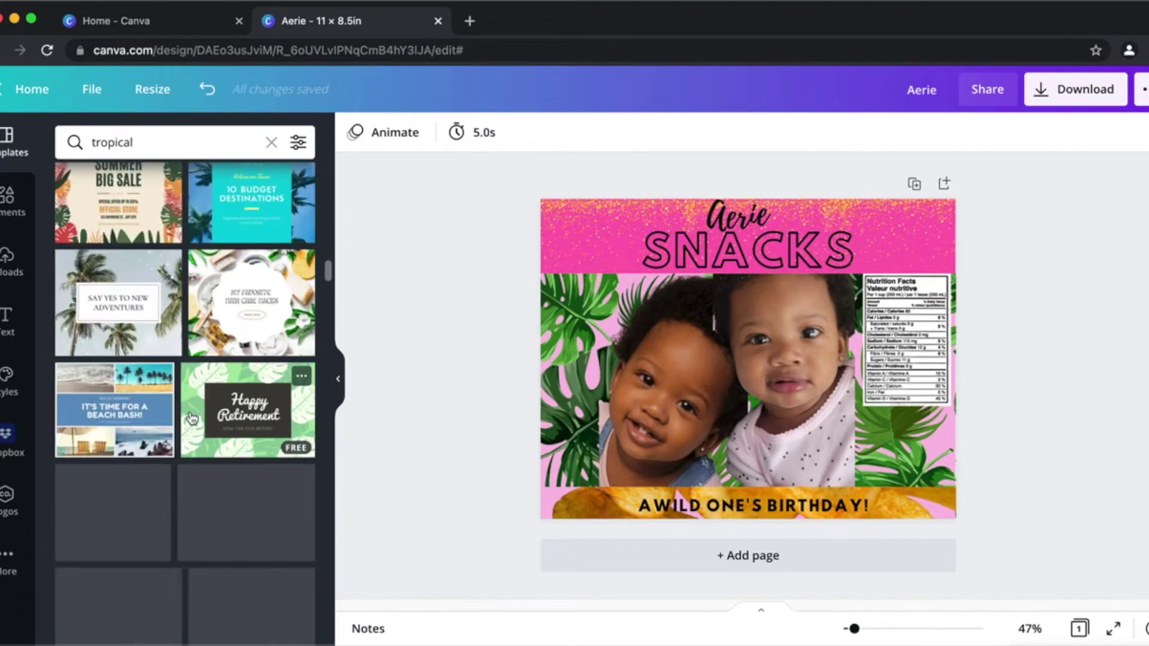
scroll(191, 416, "down", 8)
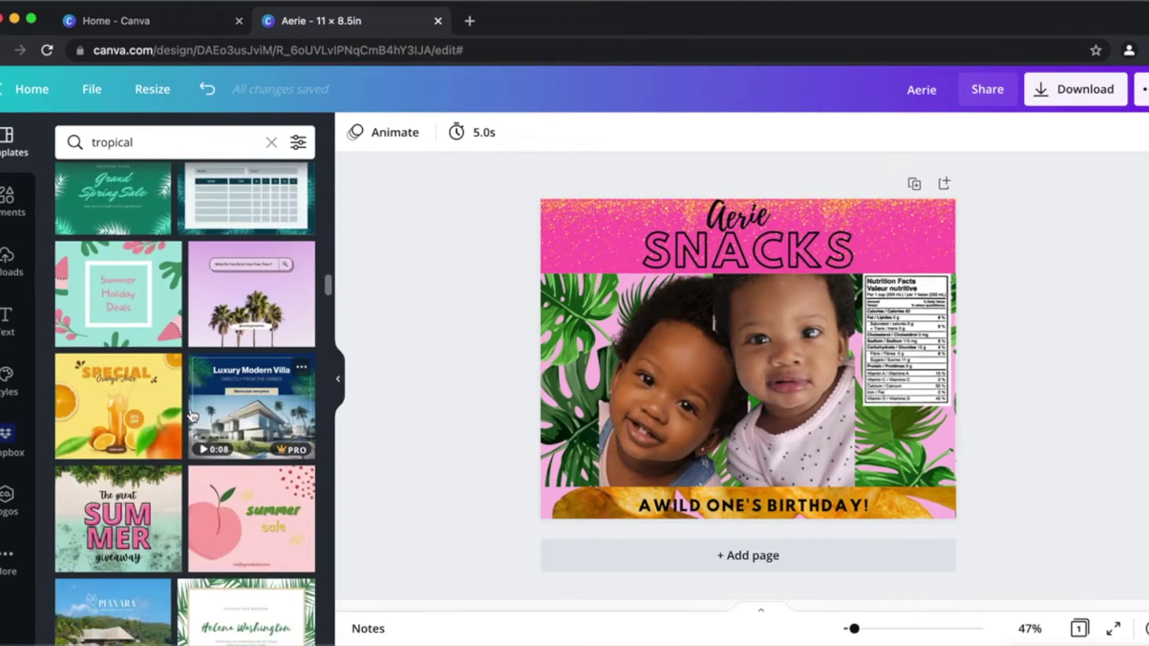
scroll(192, 416, "down", 10)
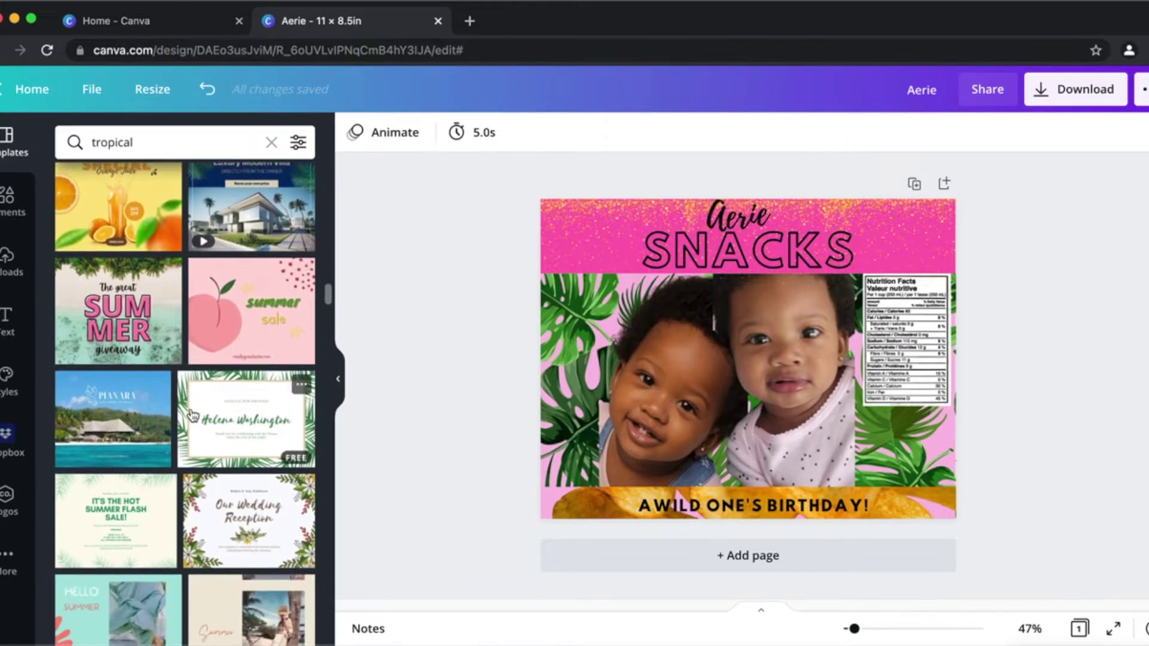
scroll(191, 416, "down", 12)
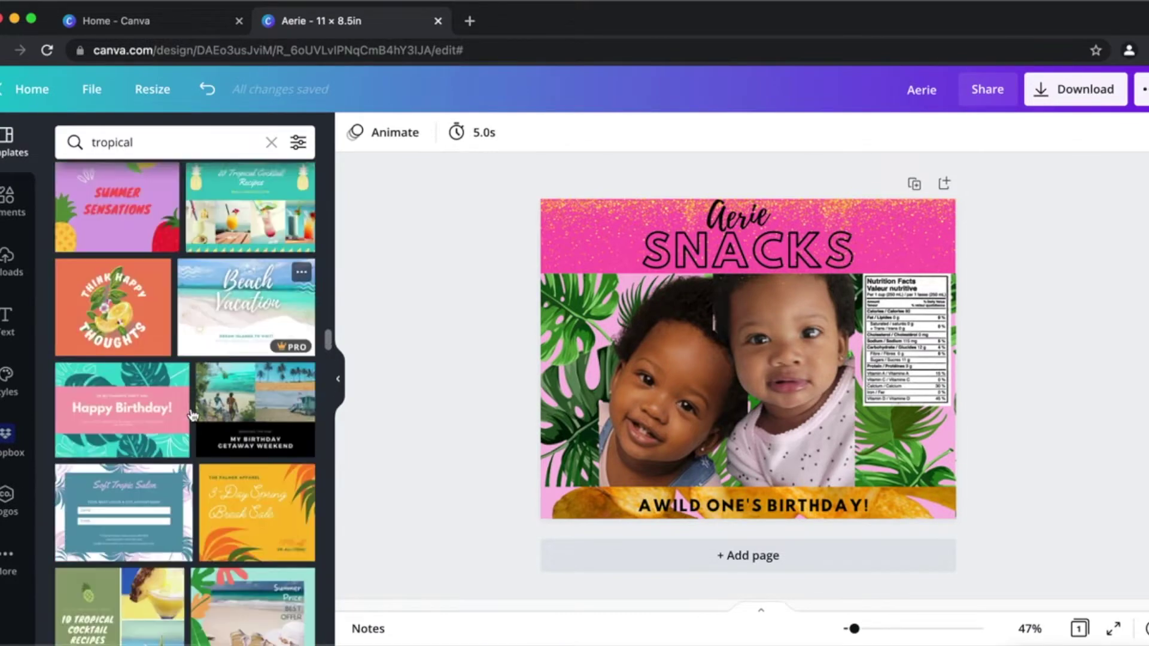
scroll(193, 414, "down", 6)
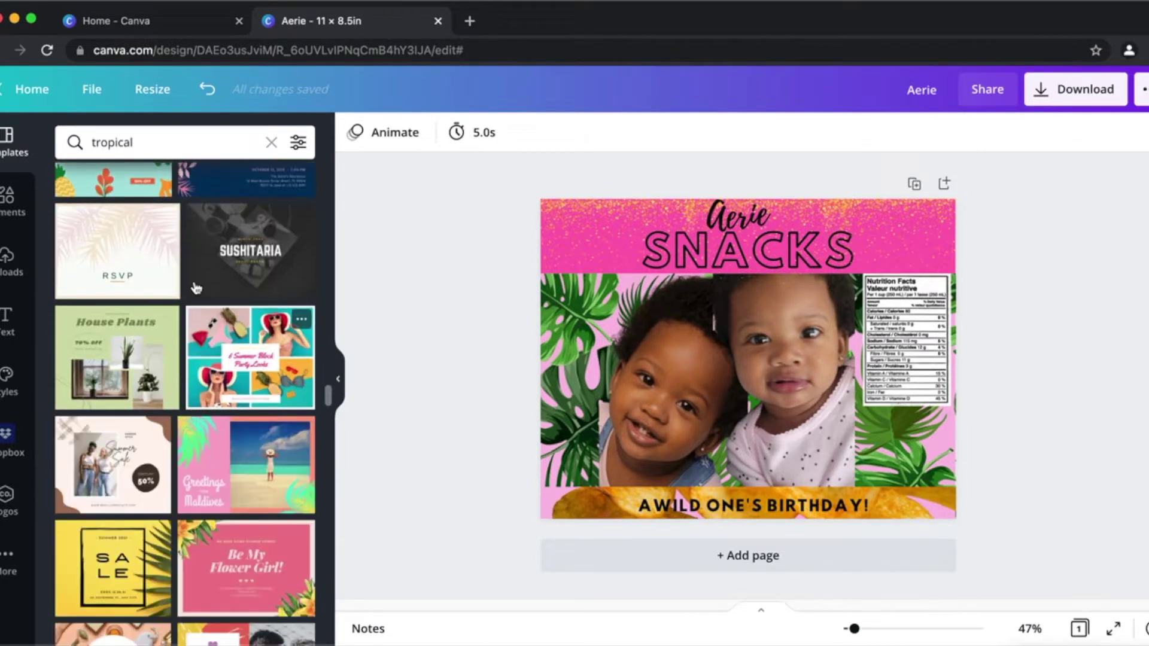
left_click(617, 556)
left_click(124, 271)
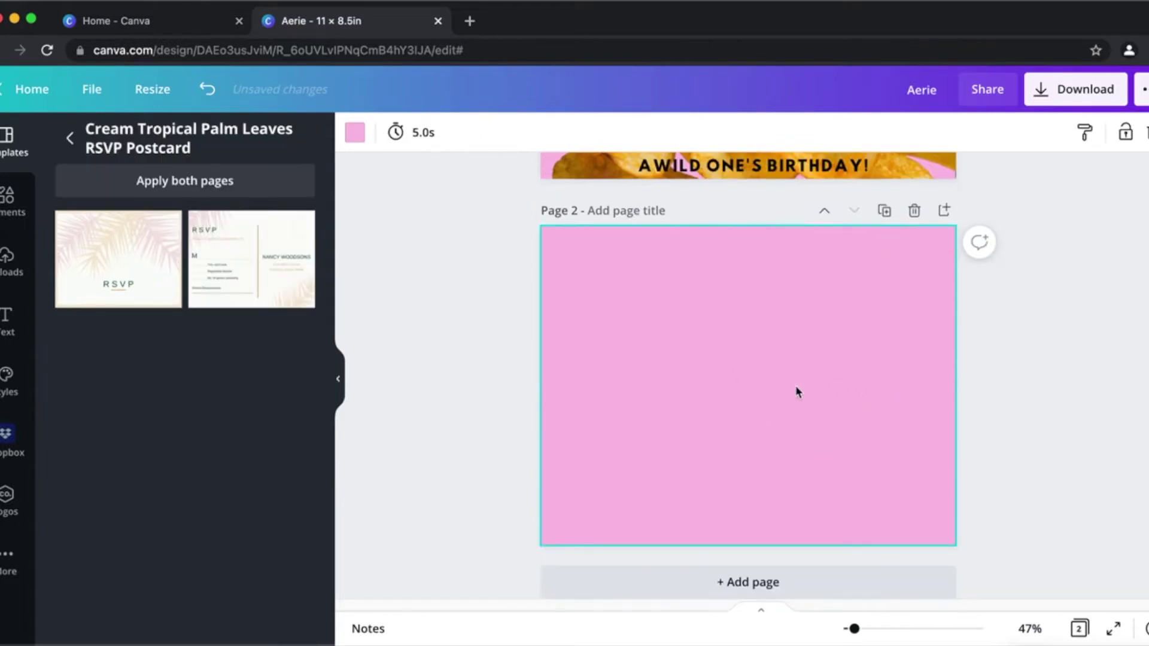
left_click(132, 276)
Move the cream palm frond from page 2 to the upper-right corner of page 1.
scroll(867, 464, "up", 4)
left_click_drag(863, 518, 949, 180)
scroll(990, 228, "up", 2)
left_click_drag(903, 249, 944, 209)
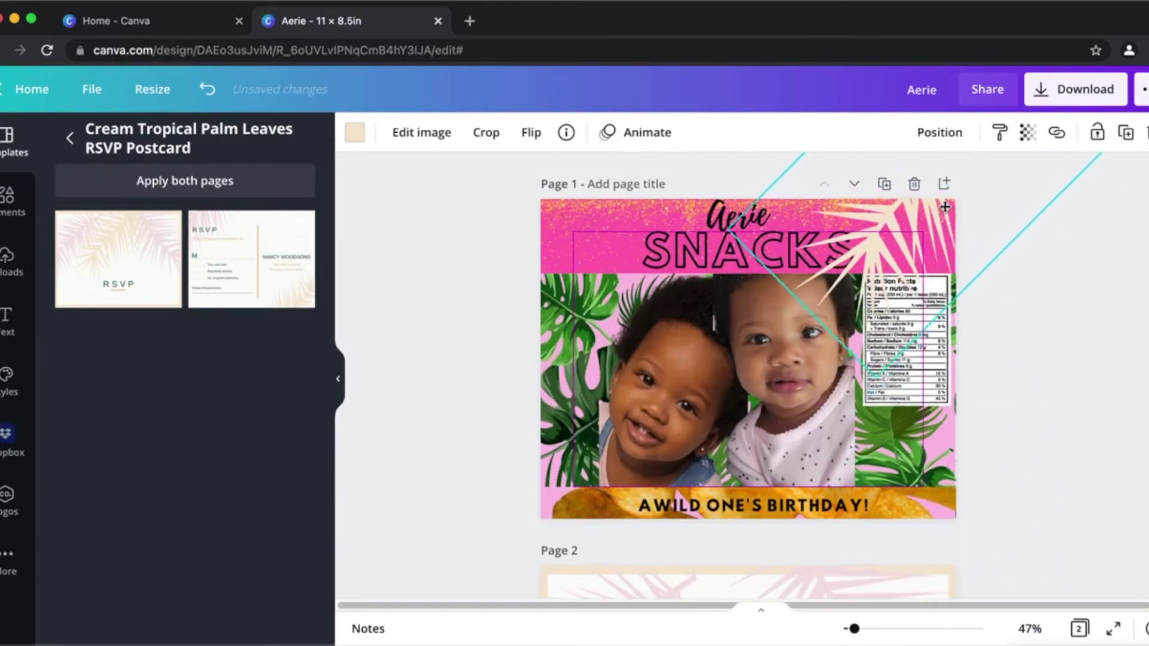
Adjust the cream palm frond's layer order on page 1 so it sits behind the SNACKS title and glitter.
left_click(939, 132)
left_click(1020, 254)
left_click(935, 140)
left_click(896, 186)
left_click(1110, 314)
left_click(934, 136)
left_click(893, 182)
left_click(940, 132)
left_click(934, 142)
left_click(934, 141)
left_click(761, 188)
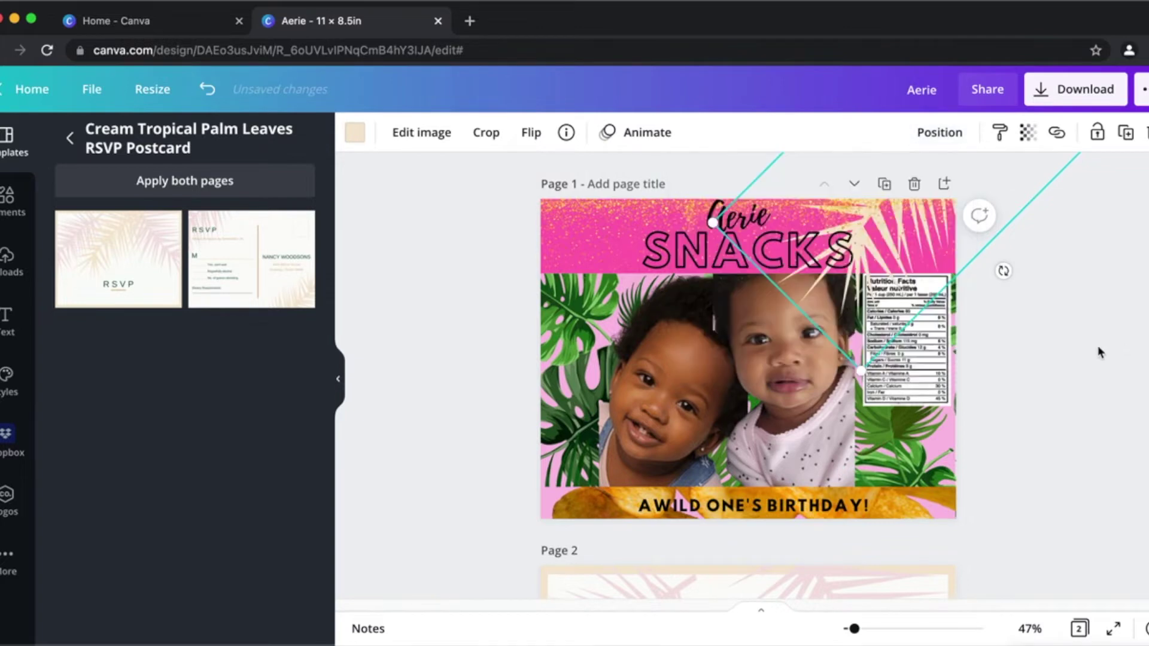
Shift the cream palm frond further into the upper-right corner of page 1 and undo the last stray move.
left_click_drag(883, 221, 937, 193)
left_click_drag(925, 240, 881, 294)
left_click(205, 90)
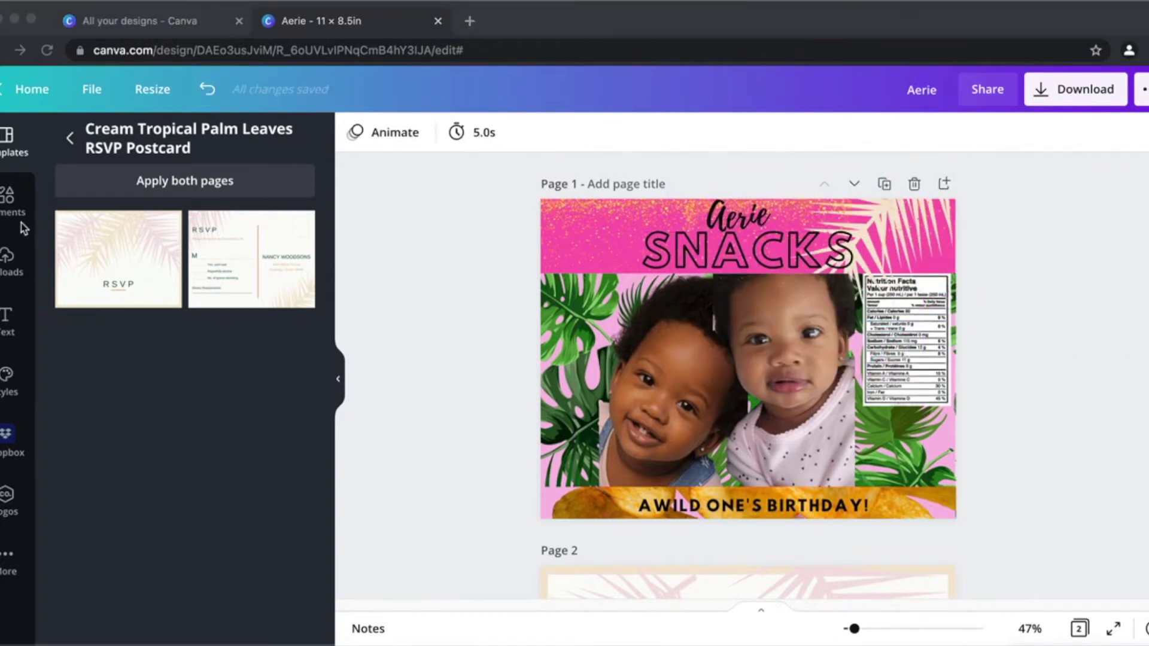
Move the pink palm frond from page 2 to the upper-left corner of page 1 and send it backward behind the title.
scroll(831, 436, "down", 5)
scroll(859, 441, "up", 5)
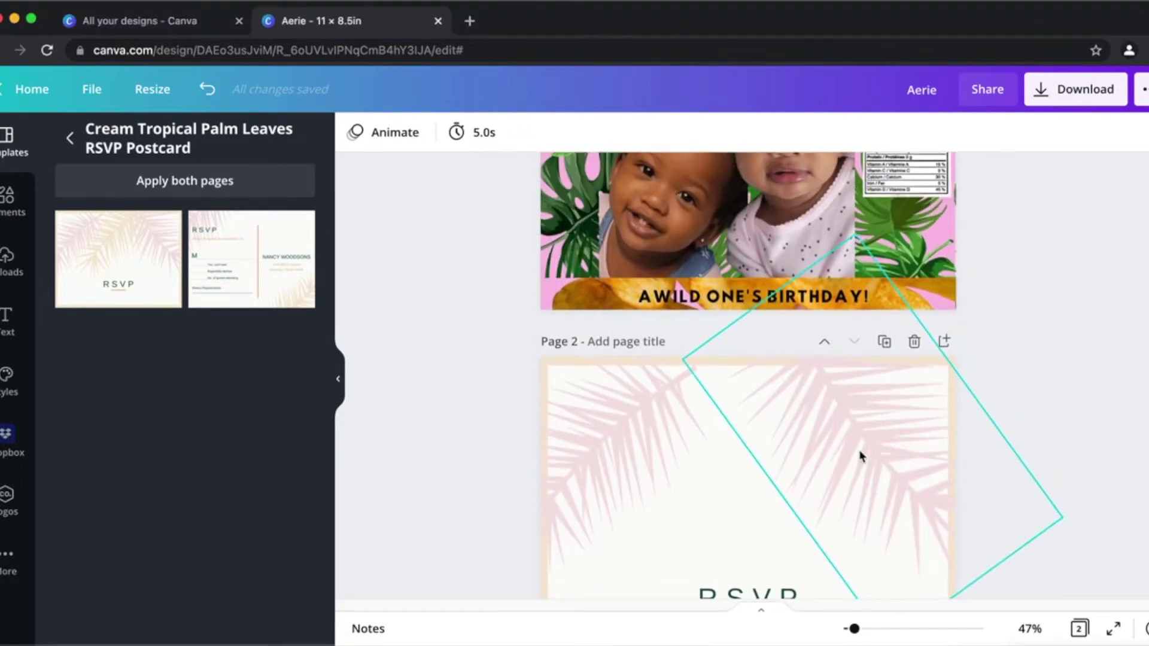
left_click_drag(858, 589, 535, 196)
left_click(940, 133)
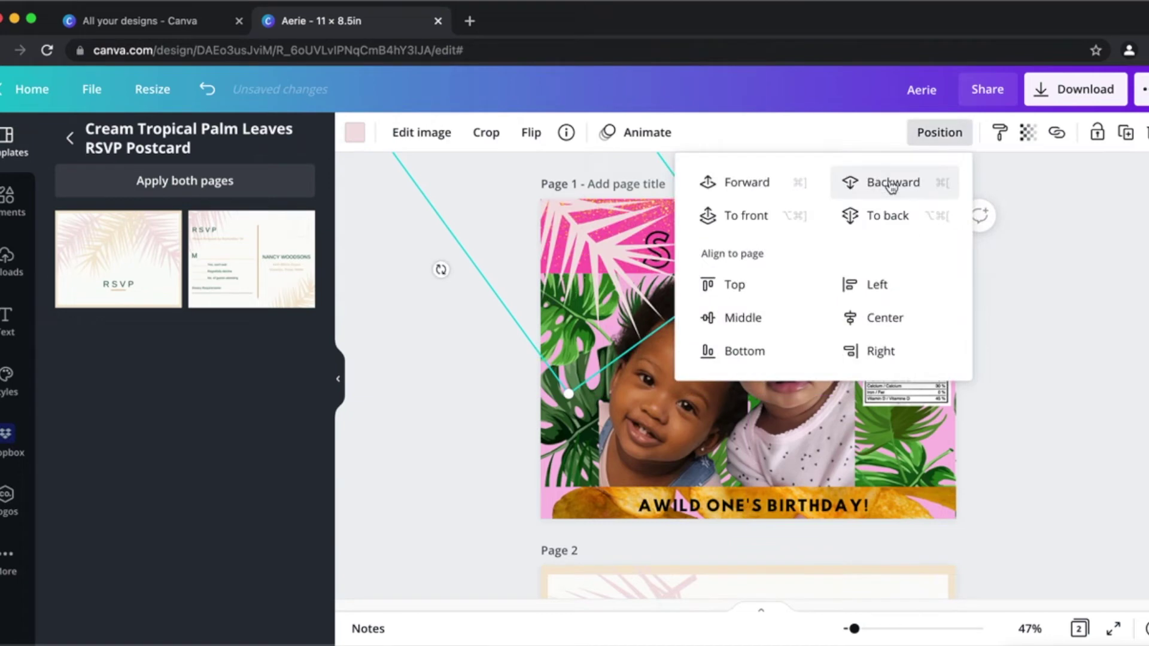
left_click(891, 182)
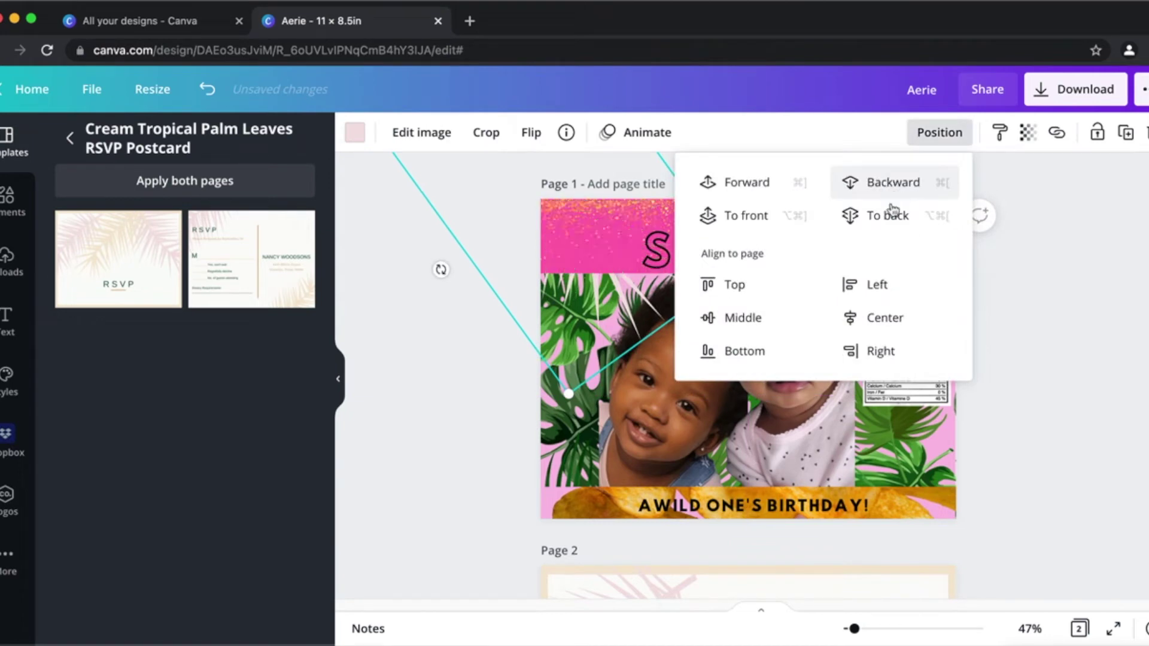
left_click(887, 215)
Bring the left baby photo forward over the palm frond and reorder the right baby photo, keeping it behind the bottom strip.
left_click(940, 132)
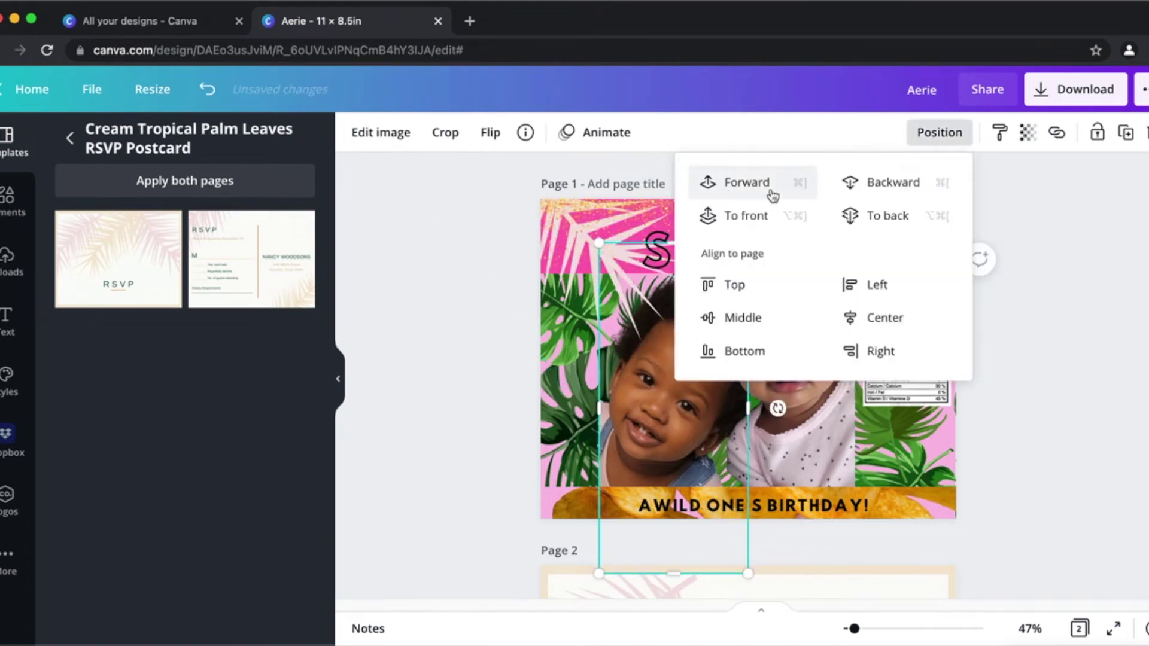
left_click(1078, 377)
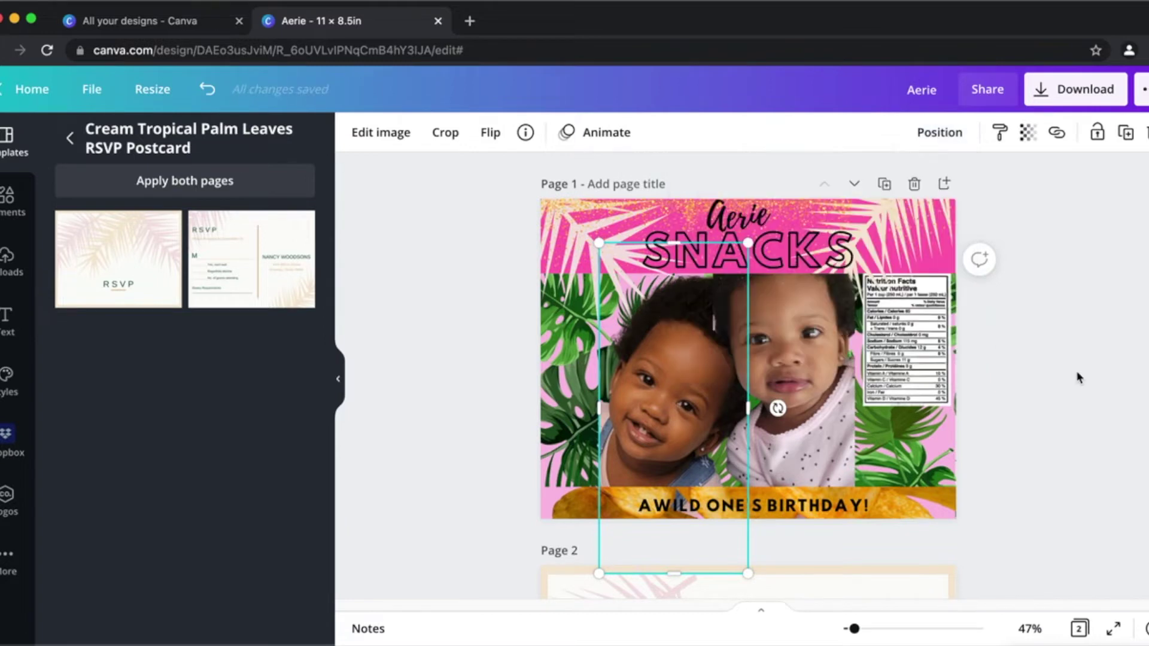
left_click(807, 380)
left_click(753, 185)
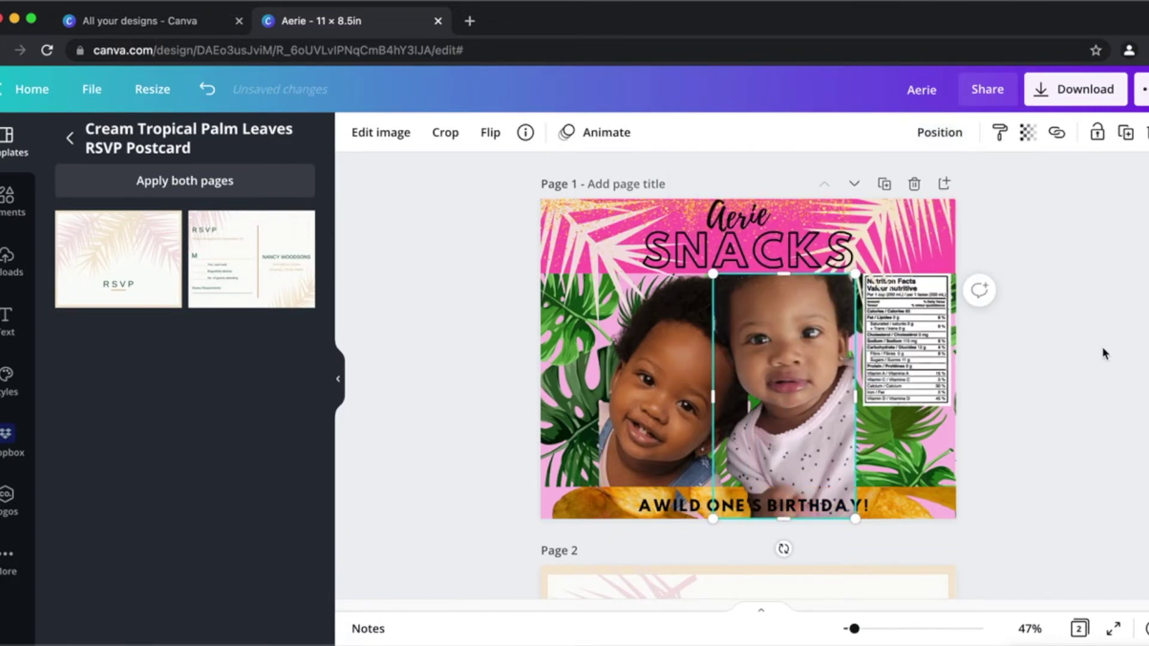
left_click(940, 134)
left_click(970, 184)
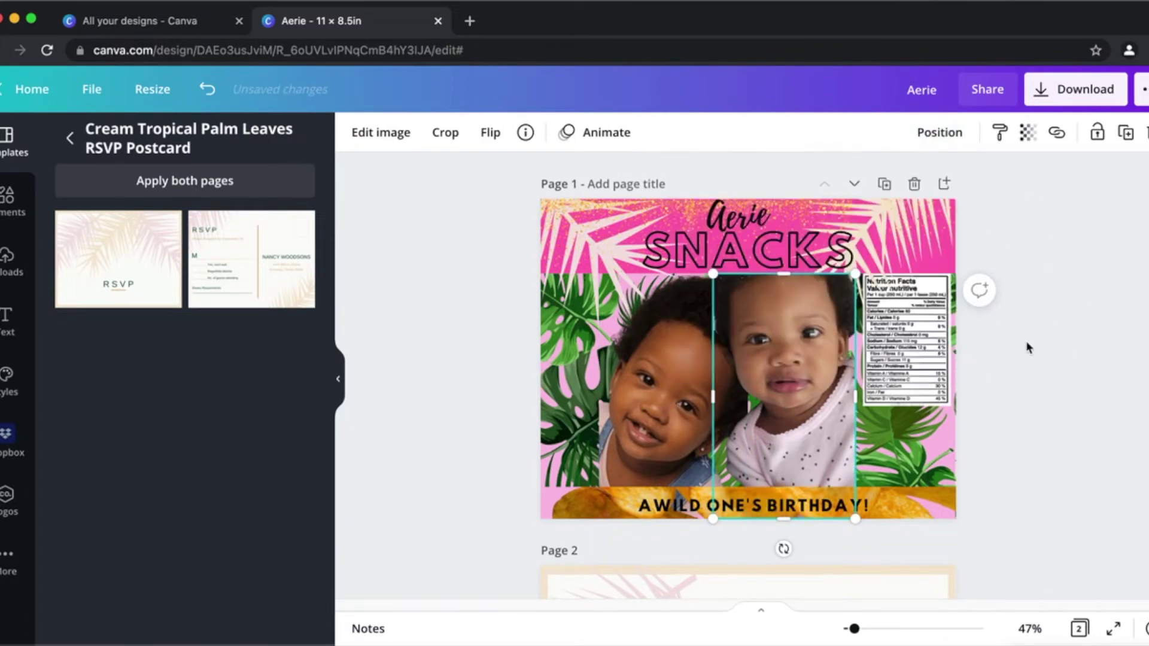
Nudge the right baby photo slightly to the left and trim its left edge.
left_click_drag(798, 367, 795, 368)
left_click(1080, 382)
left_click(790, 379)
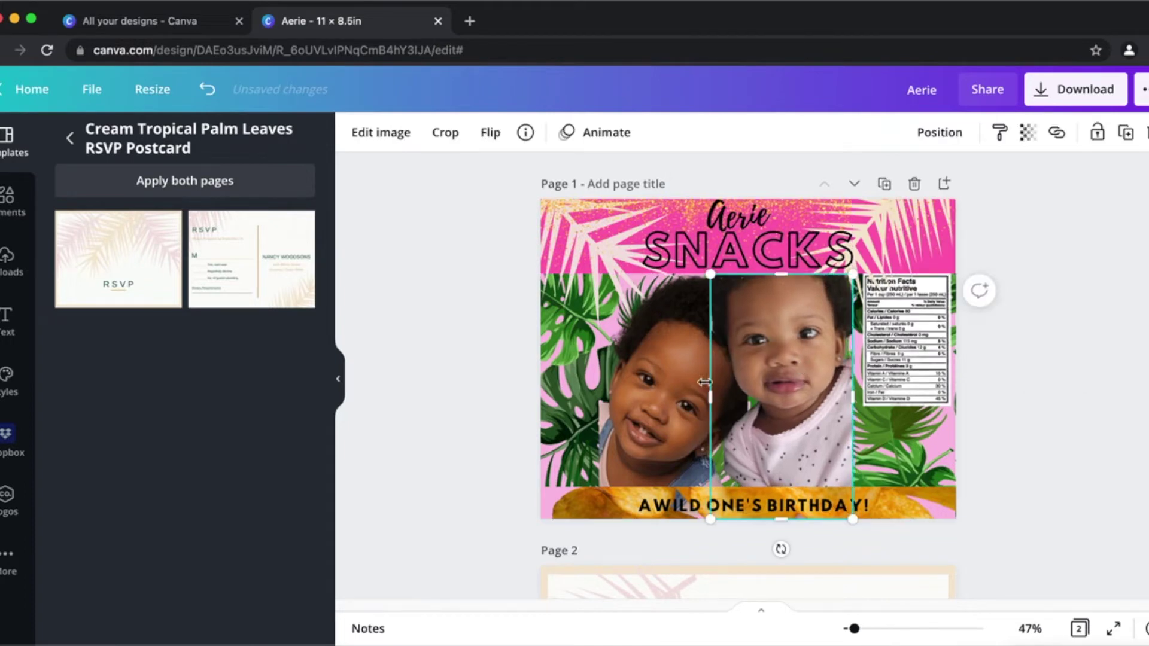
left_click_drag(714, 401, 720, 401)
left_click(1059, 422)
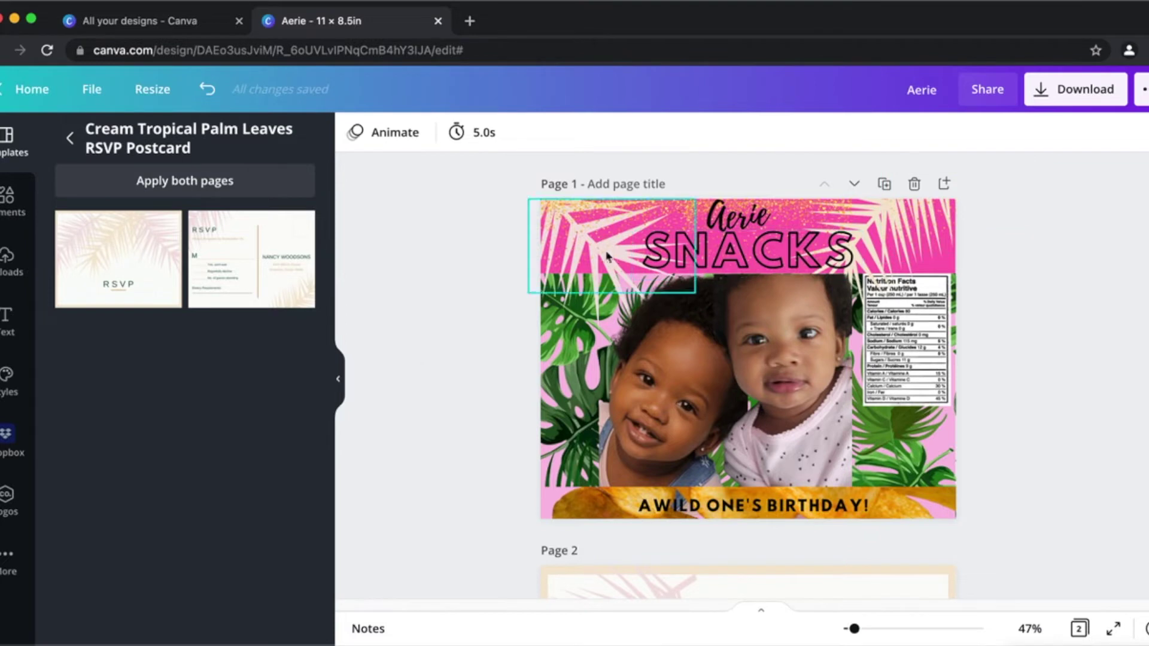
Bring the green tropical leaf background forward over the palm fronds, and step it back behind the nutrition facts label.
left_click(689, 282)
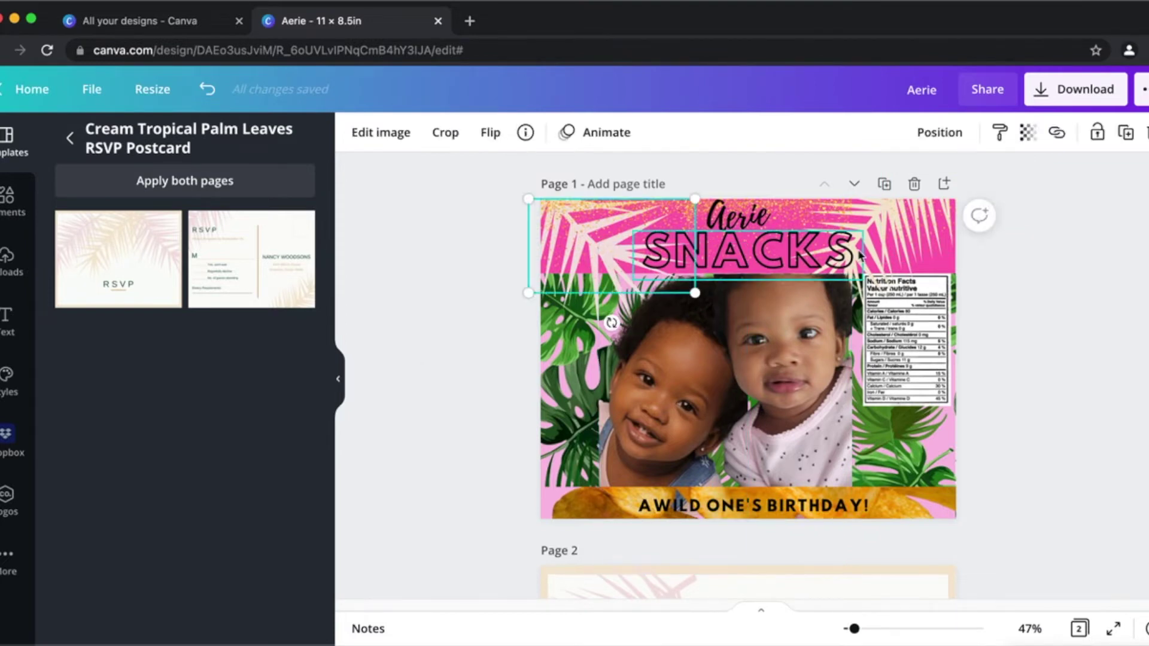
left_click(572, 377)
left_click(937, 137)
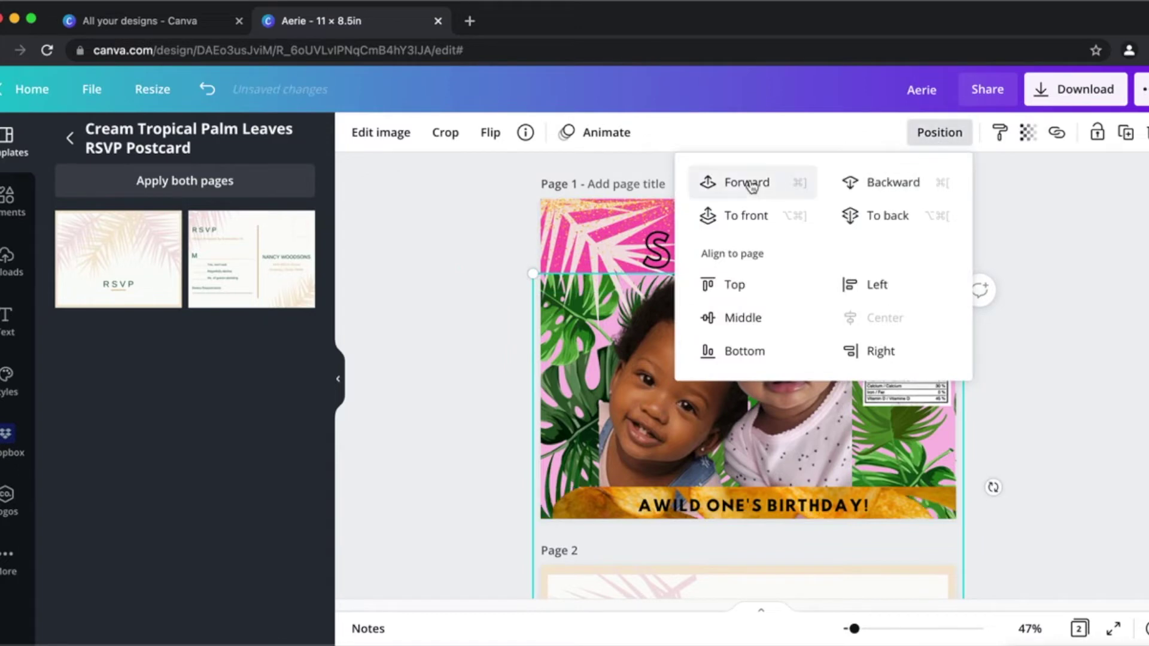
left_click(752, 185)
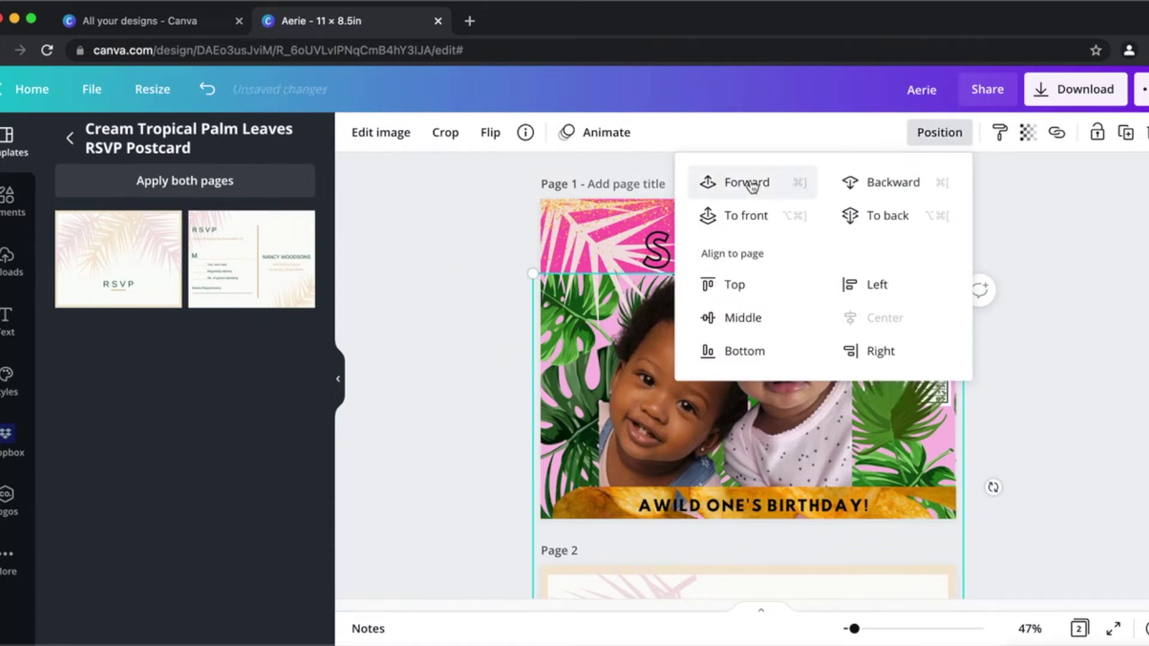
left_click(880, 182)
Shrink the left glitter graphic and the pink palm frond, and reposition the frond within the top banner's left side.
left_click(619, 290)
left_click_drag(694, 292, 680, 284)
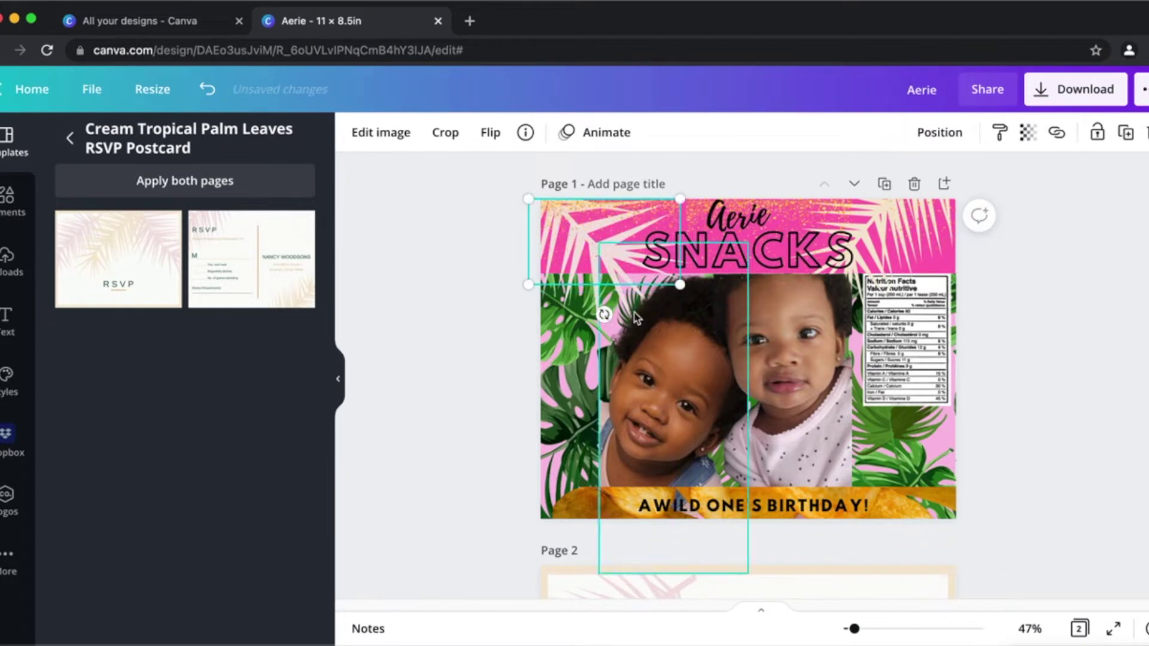
left_click(624, 298)
left_click_drag(742, 262, 699, 249)
double_click(627, 299)
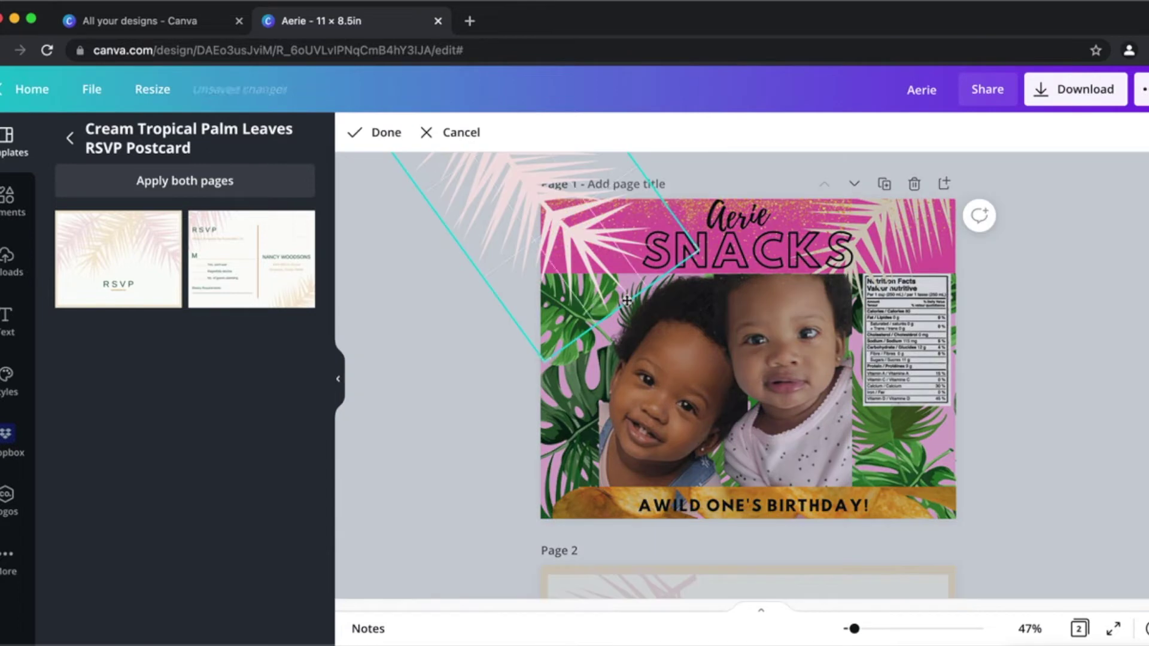
left_click(499, 325)
left_click_drag(576, 295, 593, 267)
left_click(1106, 352)
Shift the left baby photo slightly up and left, and extend the chips image to the bottom strip's left end.
left_click(665, 412)
left_click(928, 505)
left_click_drag(550, 519, 537, 519)
left_click(995, 455)
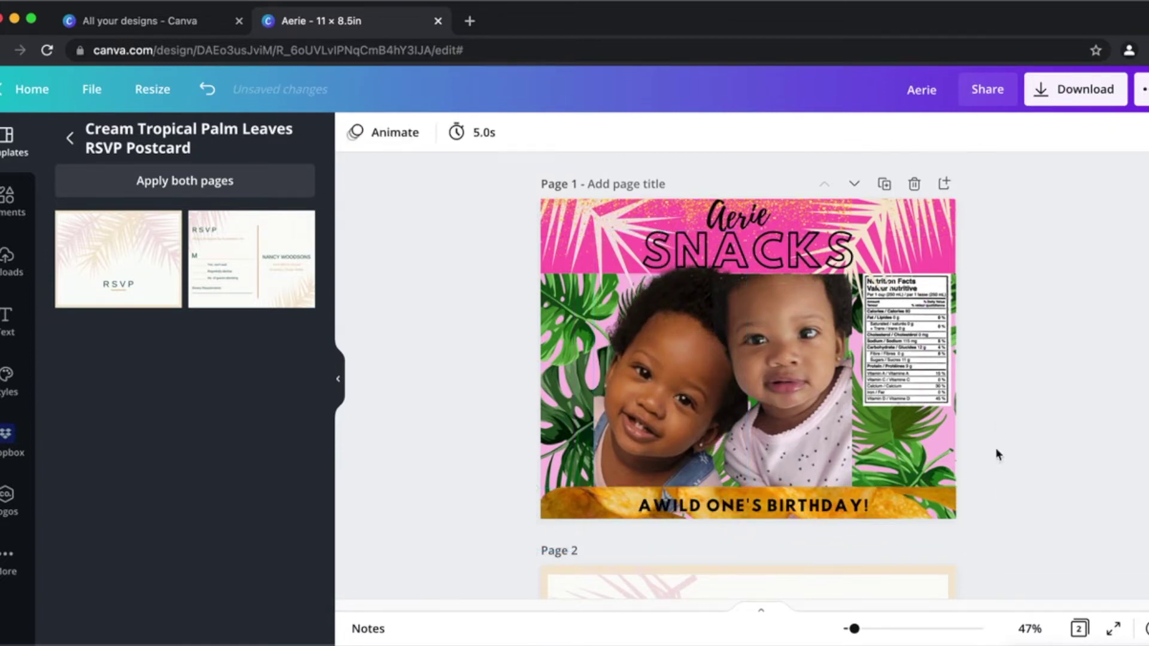
Add the "PLANET ARCADIA" text style to page 1 and replace its wording with "MYSTERY FLAVOR".
left_click(8, 317)
scroll(231, 392, "down", 10)
scroll(231, 399, "down", 3)
left_click(120, 527)
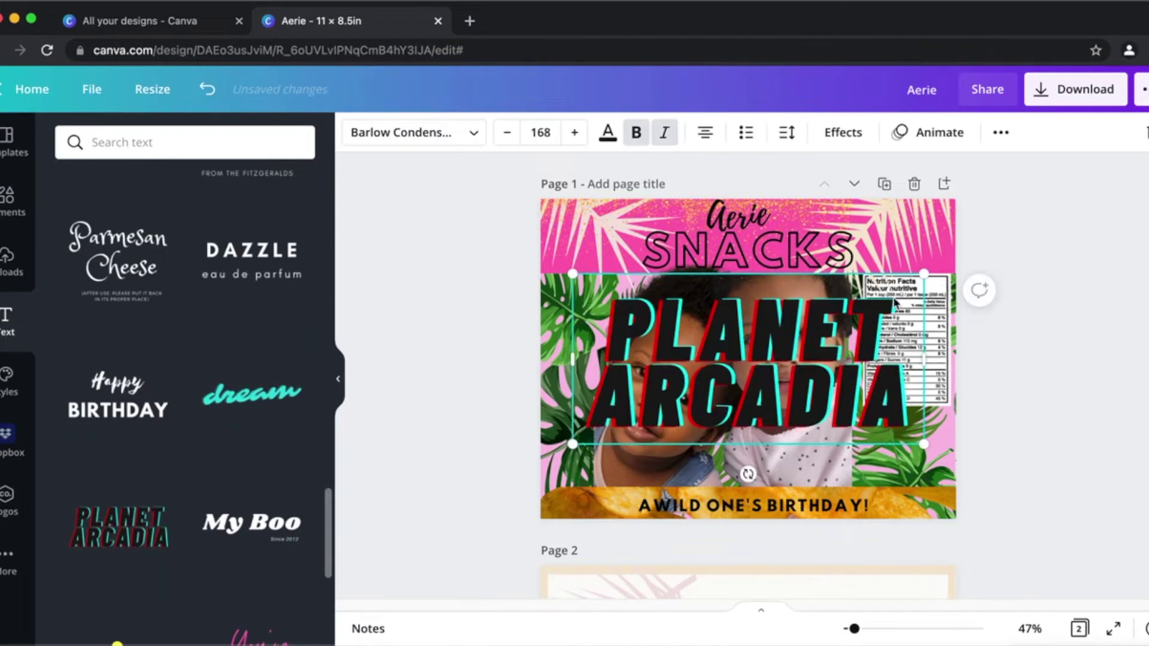
left_click_drag(789, 340, 787, 346)
triple_click(626, 342)
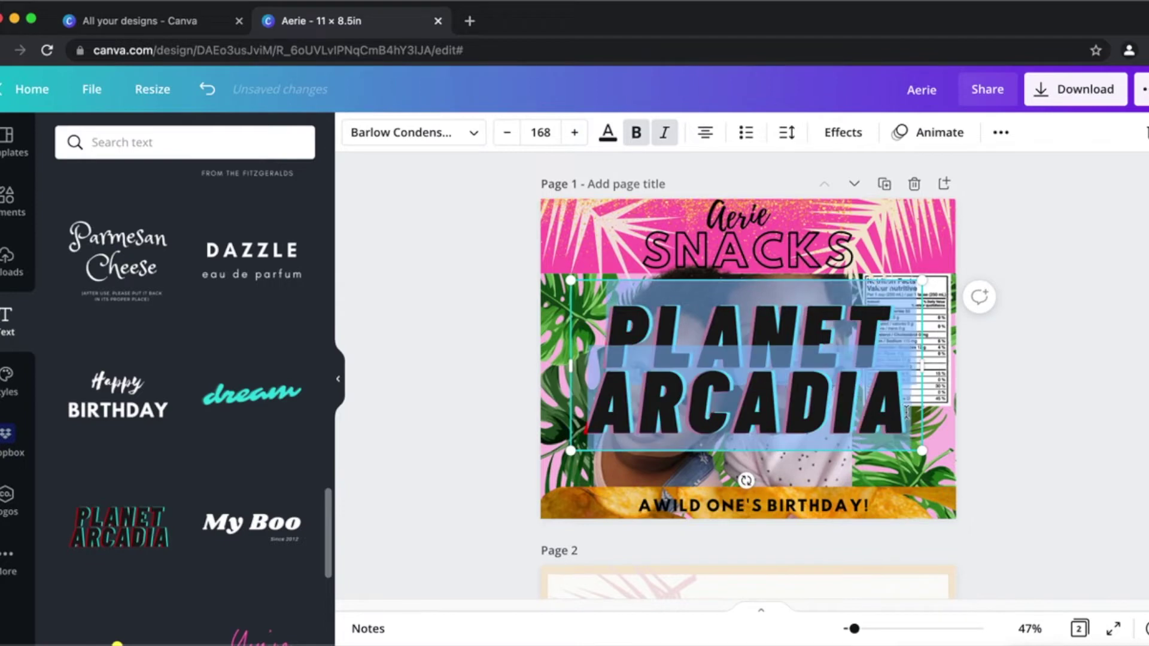
type("MYSTERY FLAVOR")
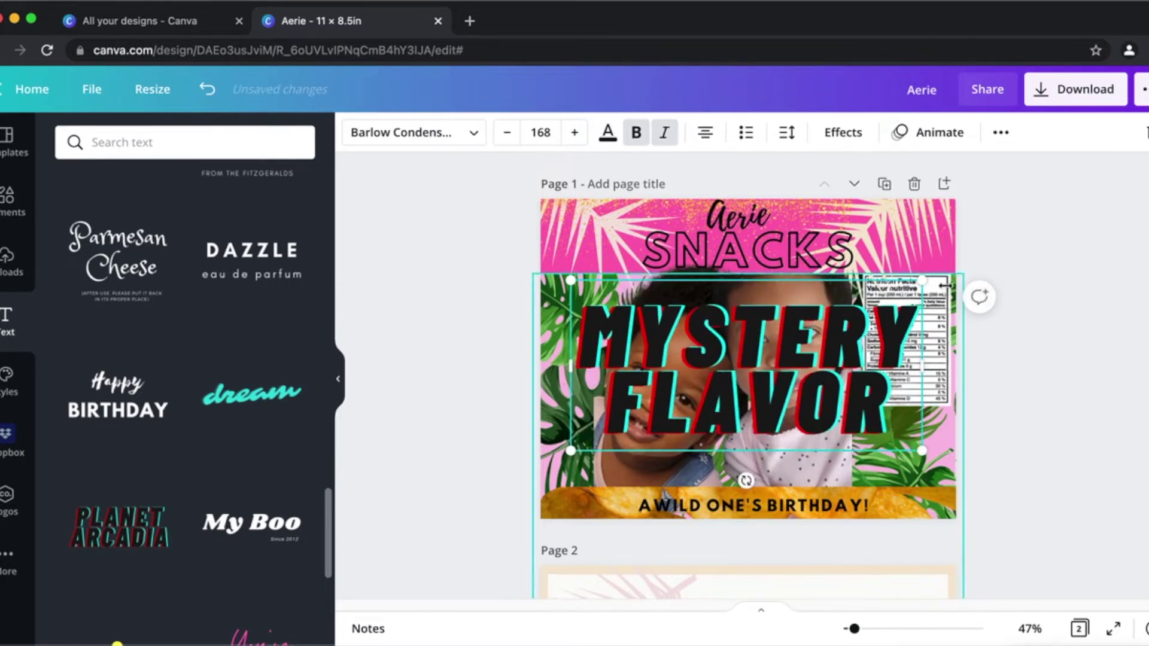
Shrink the "MYSTERY FLAVOR" text to size 75.2, place it over the lower part of the baby photos and tilt it slightly clockwise.
left_click_drag(922, 450, 800, 483)
left_click(1121, 461)
left_click_drag(851, 410, 819, 435)
left_click_drag(735, 528, 728, 530)
double_click(672, 473)
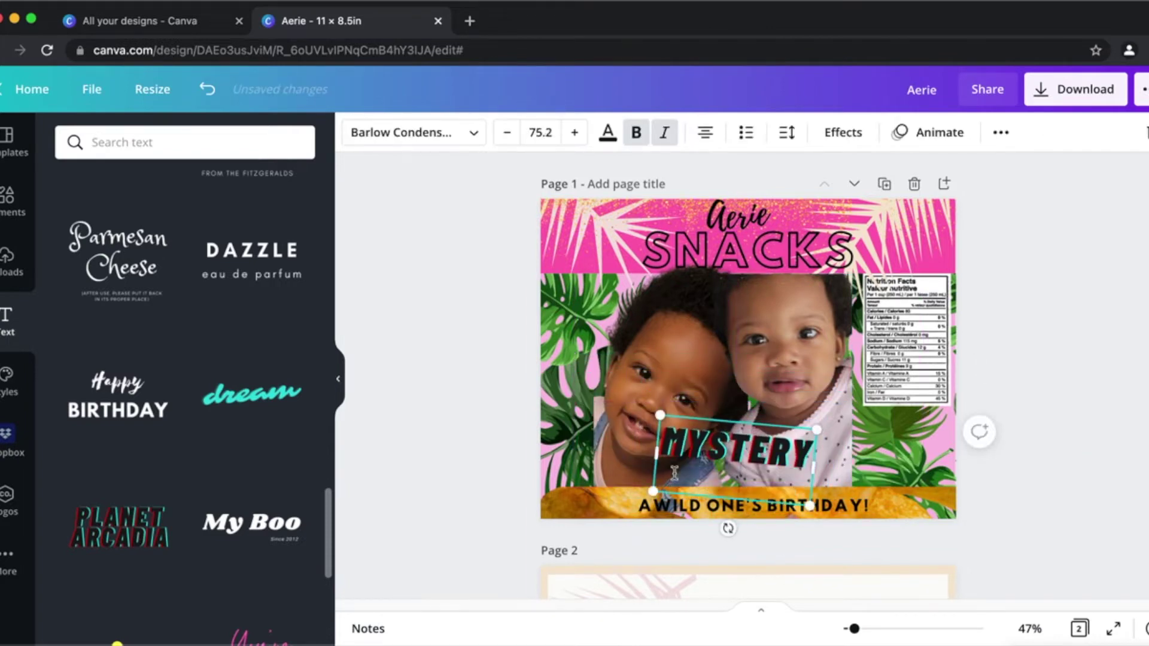
key("super+z")
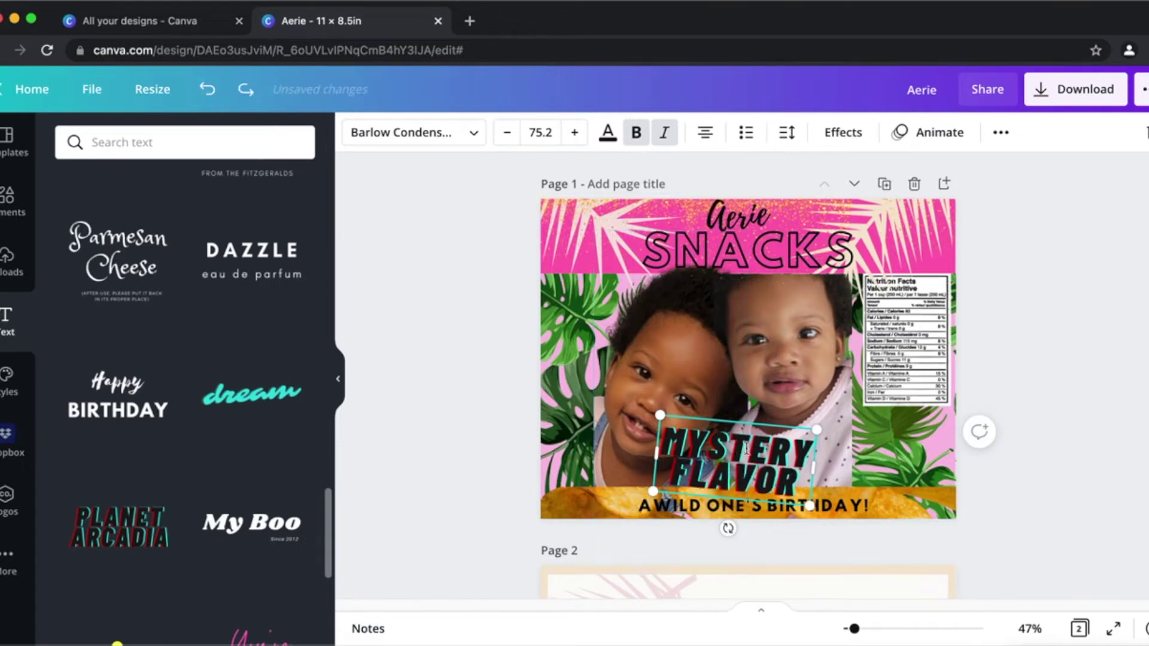
Straighten the "MYSTERY FLAVOR" text to 0° and reposition it over the lower part of the right baby's photo, just above the chips strip.
left_click_drag(742, 459, 776, 462)
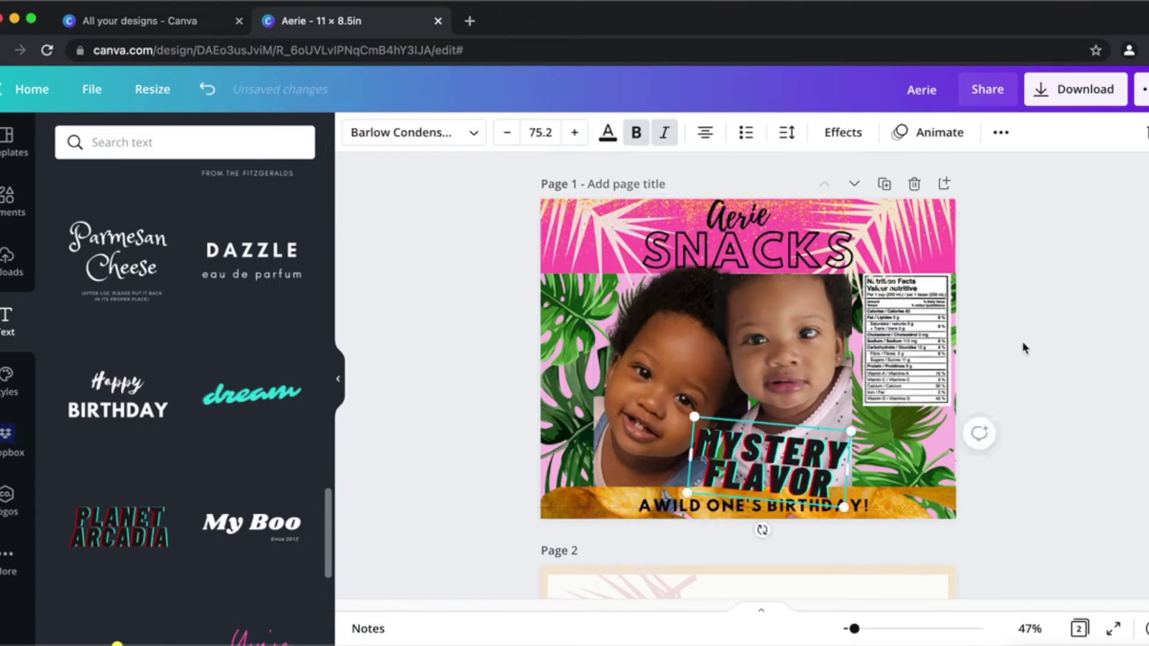
left_click_drag(762, 530, 769, 531)
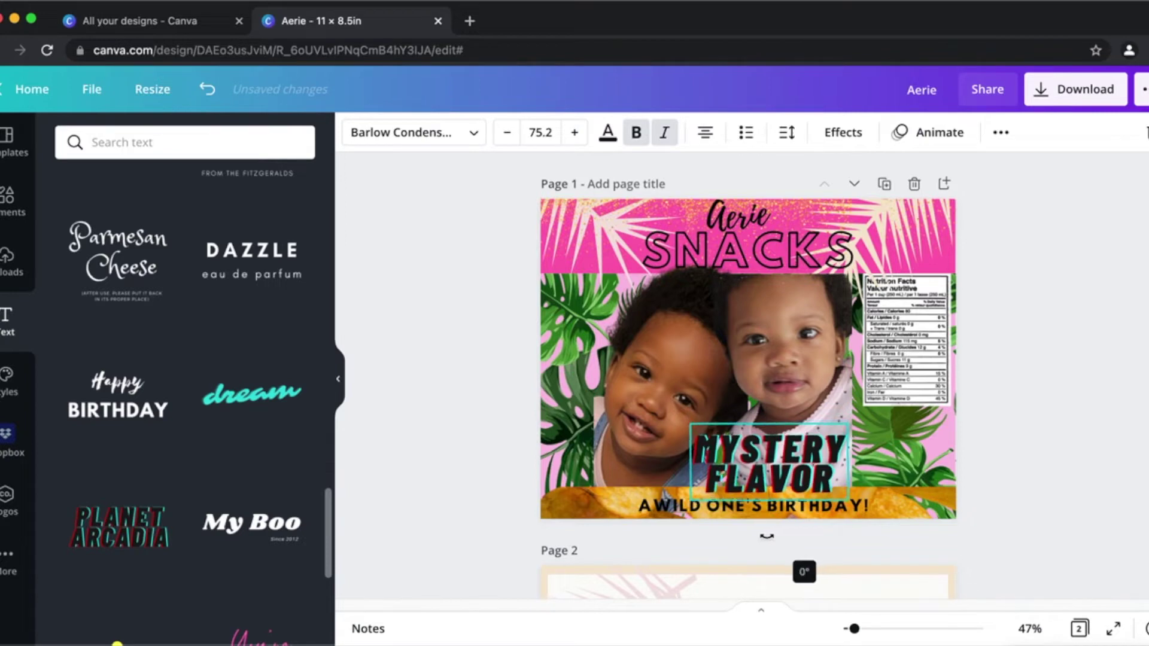
left_click(1026, 369)
left_click_drag(810, 460, 793, 458)
left_click(1053, 385)
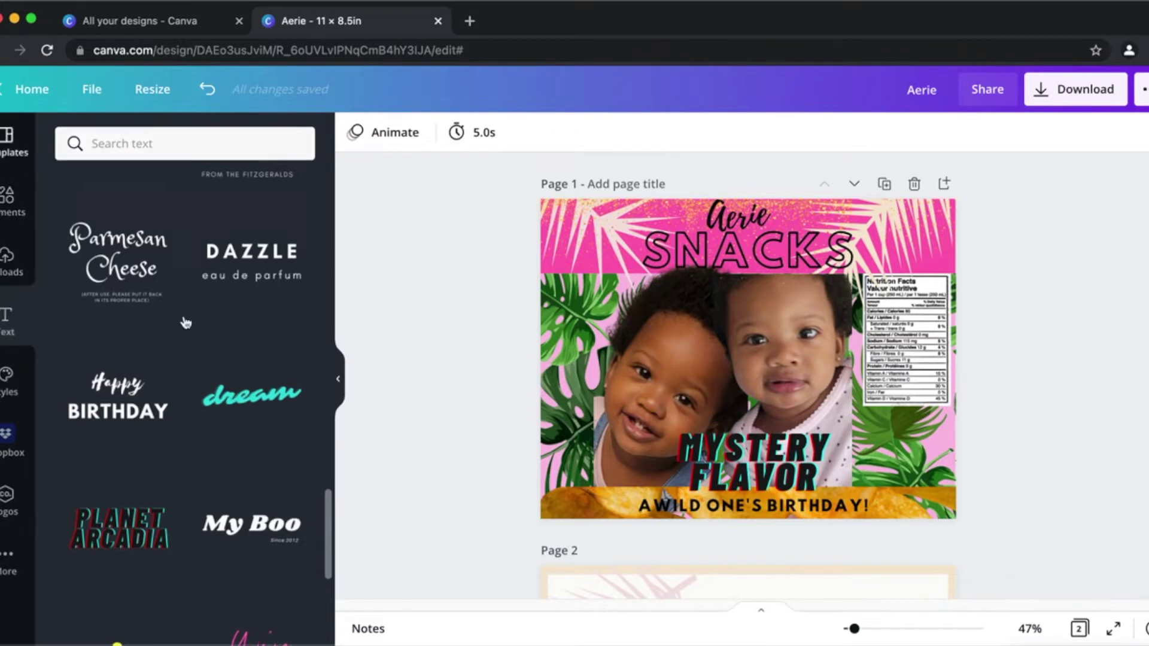
Browse the "tropical" templates and apply the dark "Graduation Party" template with pink palm fronds to page 2.
left_click(7, 142)
left_click(70, 139)
scroll(250, 427, "down", 10)
scroll(251, 432, "down", 5)
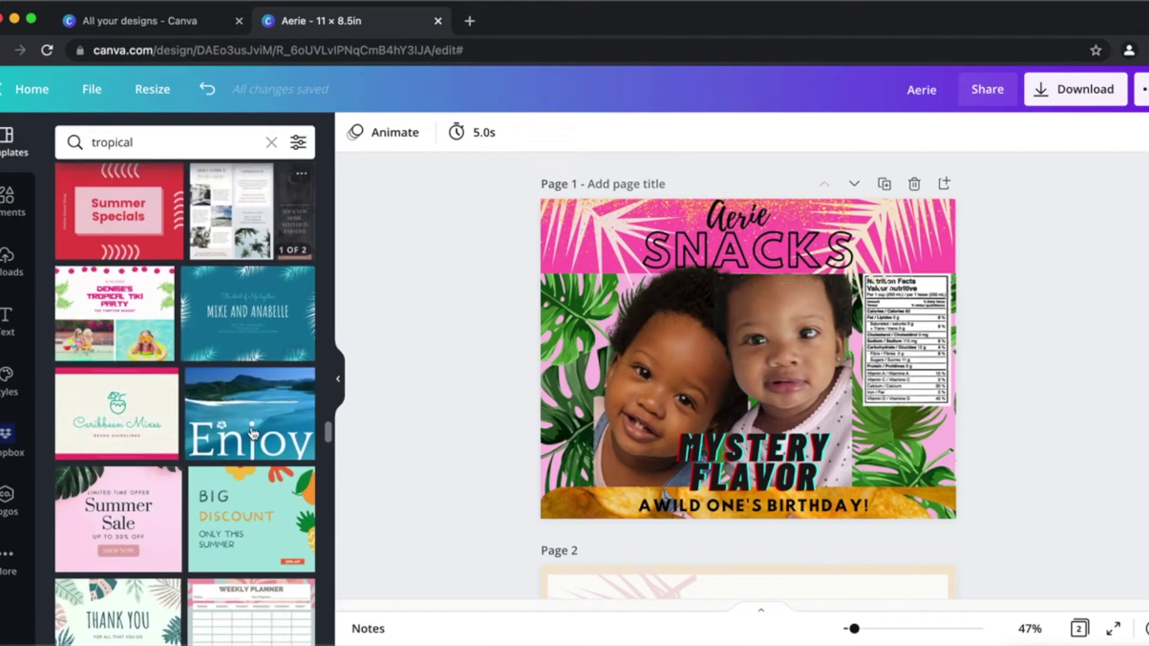
scroll(251, 432, "down", 10)
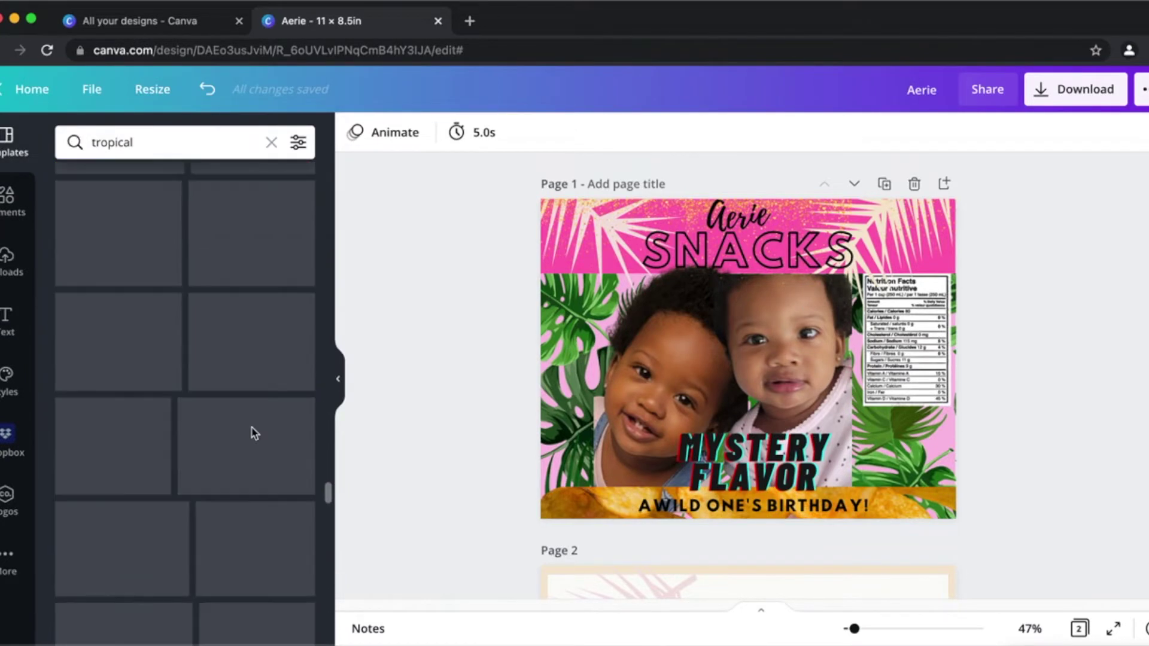
scroll(253, 433, "down", 10)
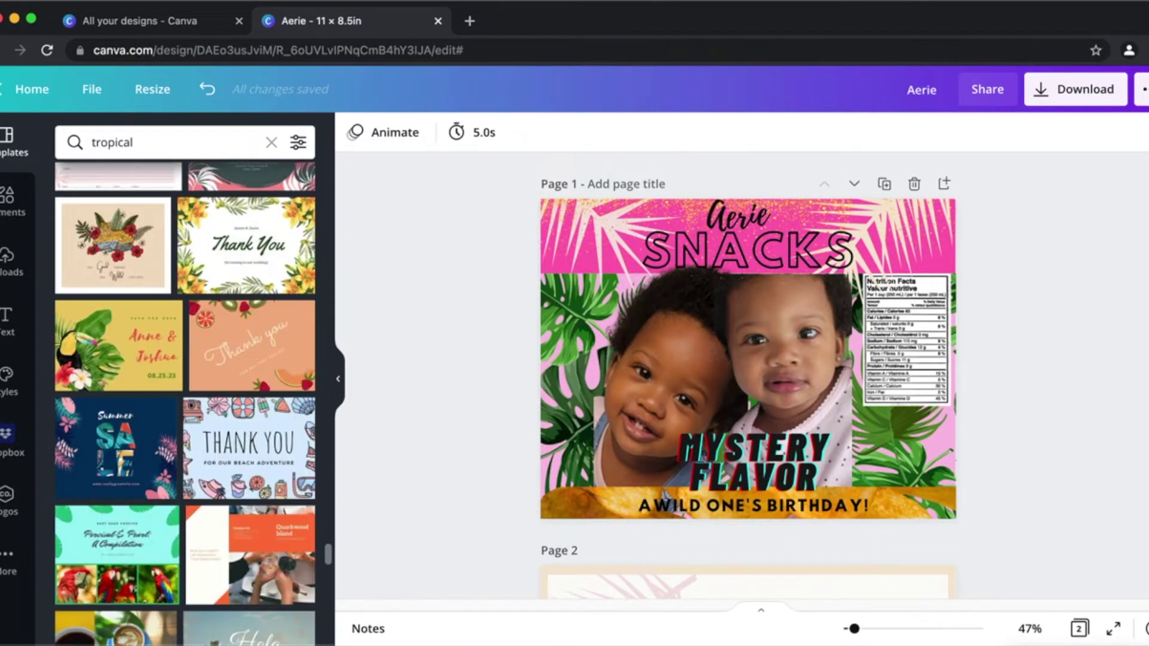
scroll(770, 417, "down", 3)
left_click(243, 337)
Move three pink palm fronds from page 2 onto page 1, at the lower right edge, the upper left edge below the banner and the lower left edge.
scroll(793, 456, "up", 2)
left_click_drag(687, 505, 948, 360)
left_click_drag(593, 548, 548, 243)
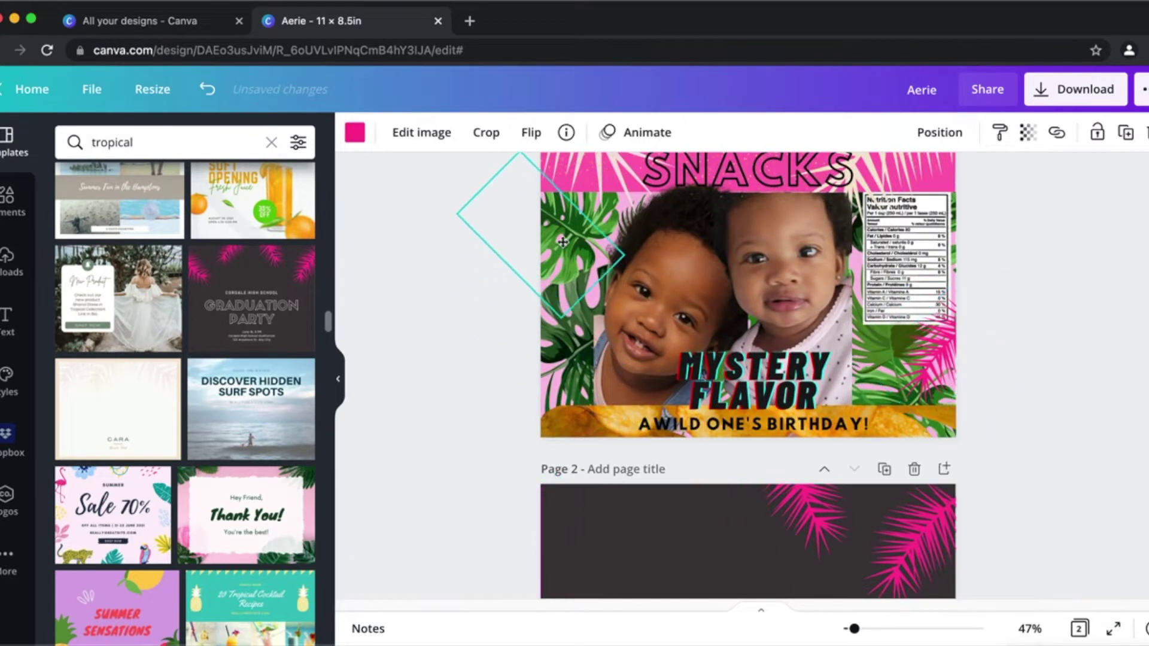
left_click_drag(806, 534, 533, 365)
left_click(1140, 427)
scroll(1140, 428, "up", 2)
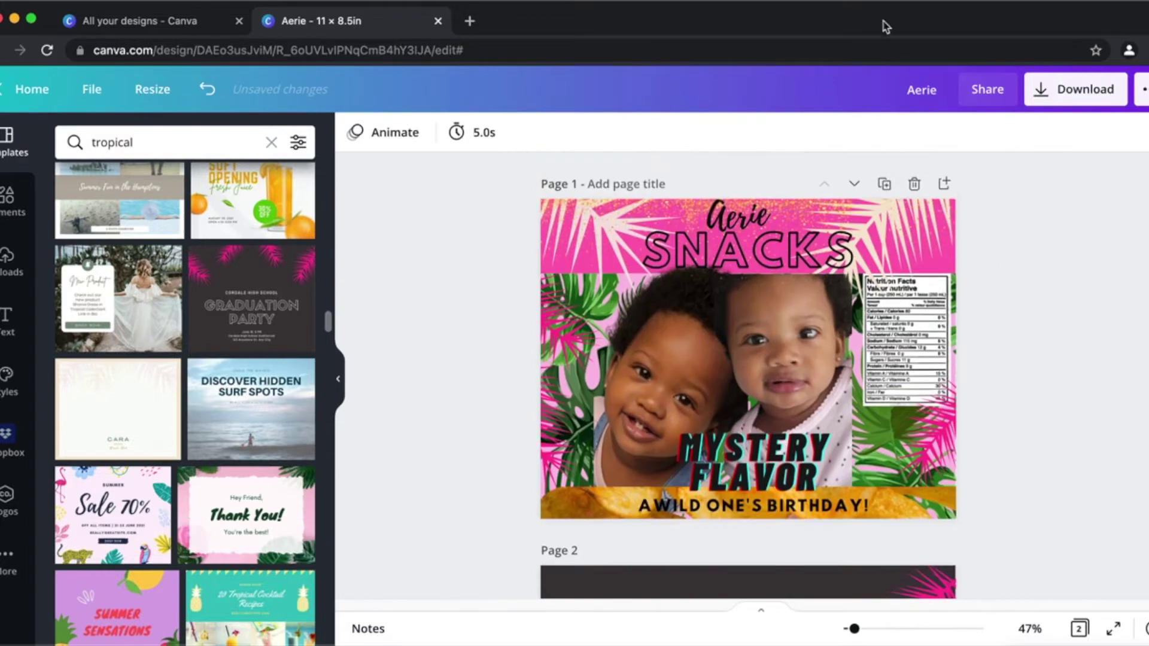